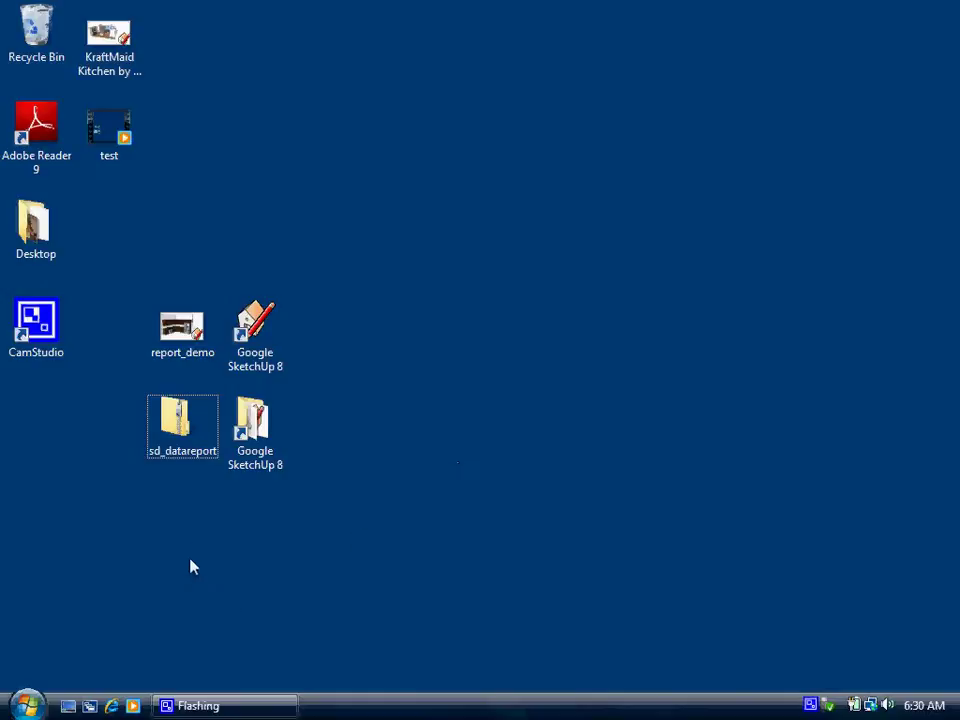
Unblock sd_datareport.zip in its Properties so Windows no longer flags it as blocked
right_click(181, 430)
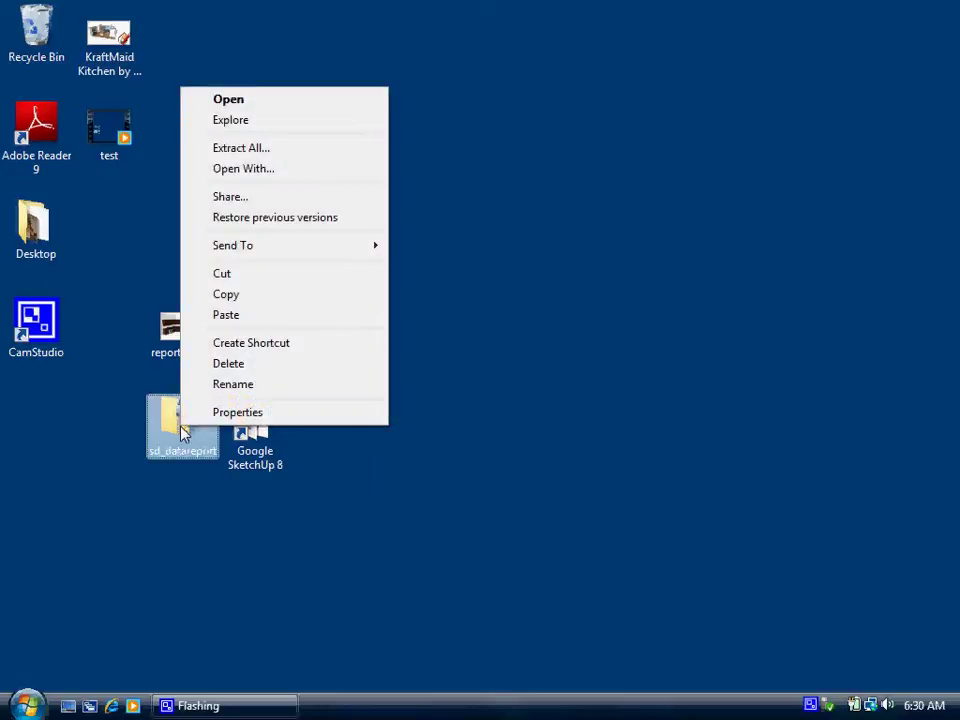
left_click(237, 412)
left_click(463, 594)
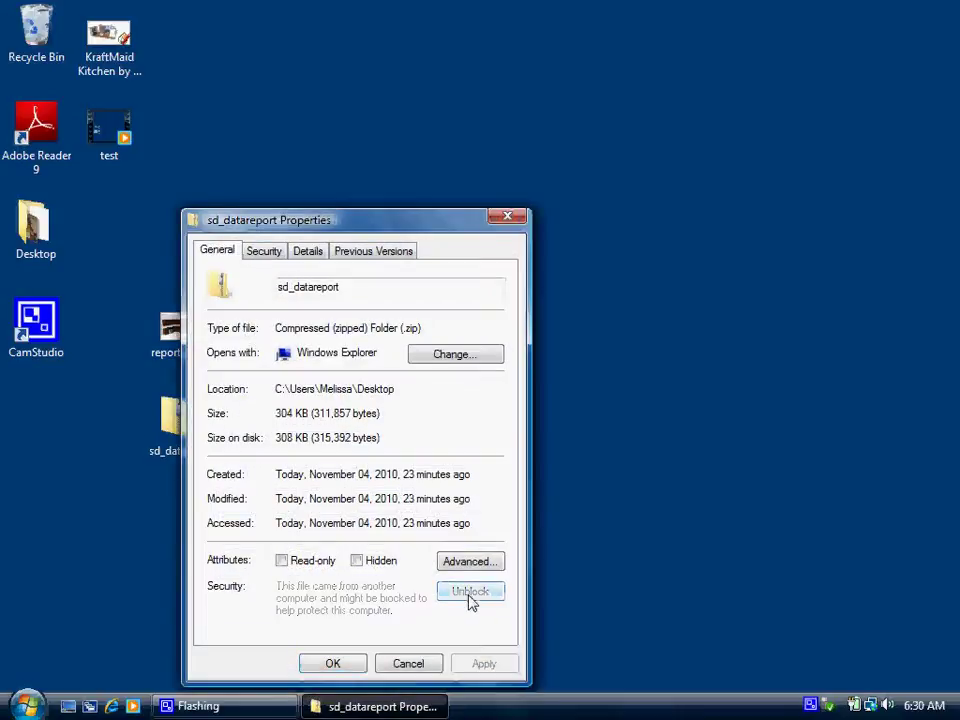
left_click(334, 664)
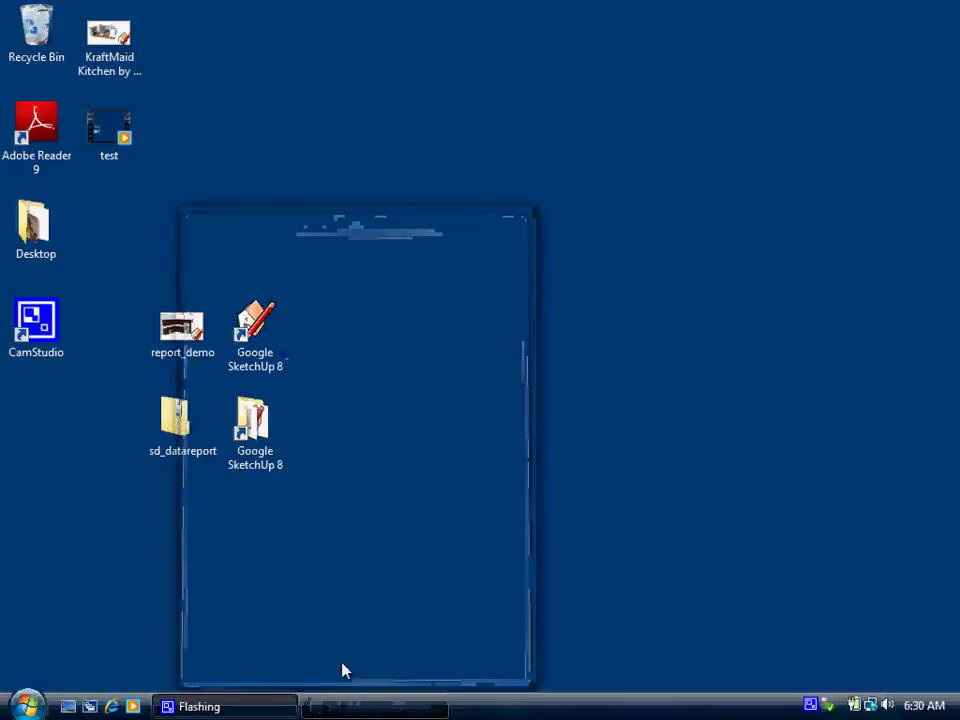
Set the sd_datareport extraction destination to C:\Program Files\Google\Google SketchUp 8\Plugins
right_click(183, 420)
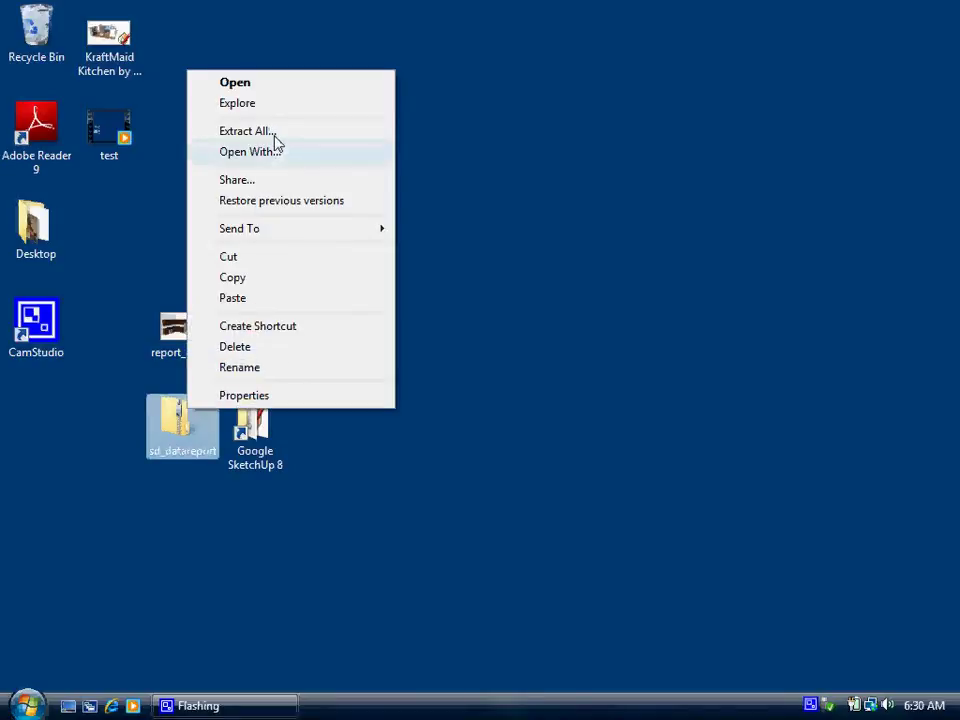
left_click(262, 132)
left_click(714, 287)
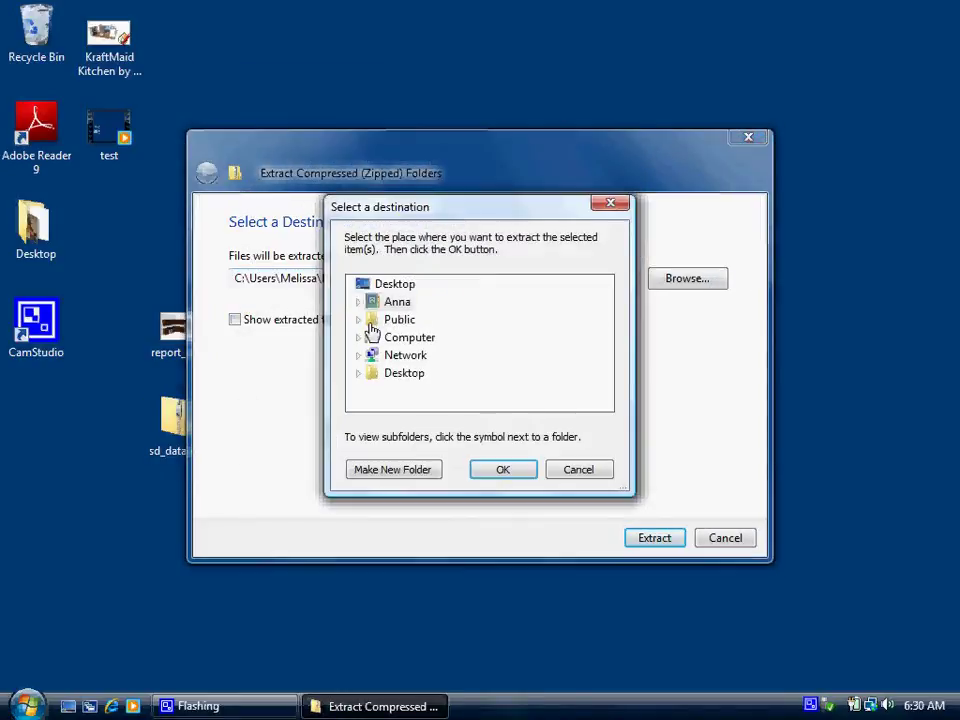
left_click(358, 337)
double_click(415, 355)
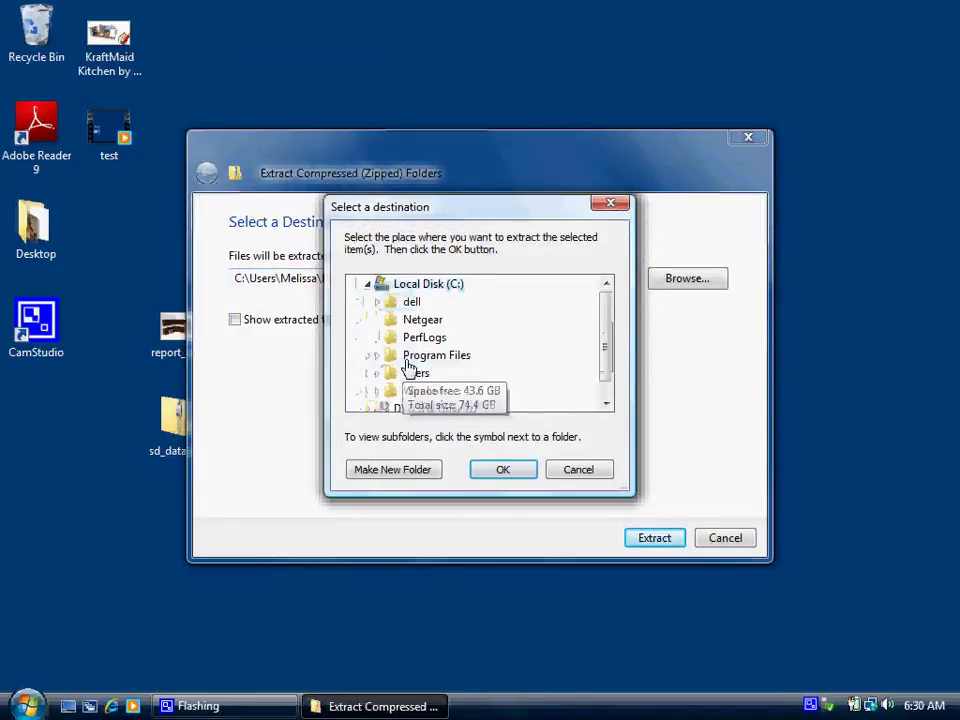
double_click(430, 354)
scroll(452, 380, "down", 1)
scroll(440, 373, "down", 1)
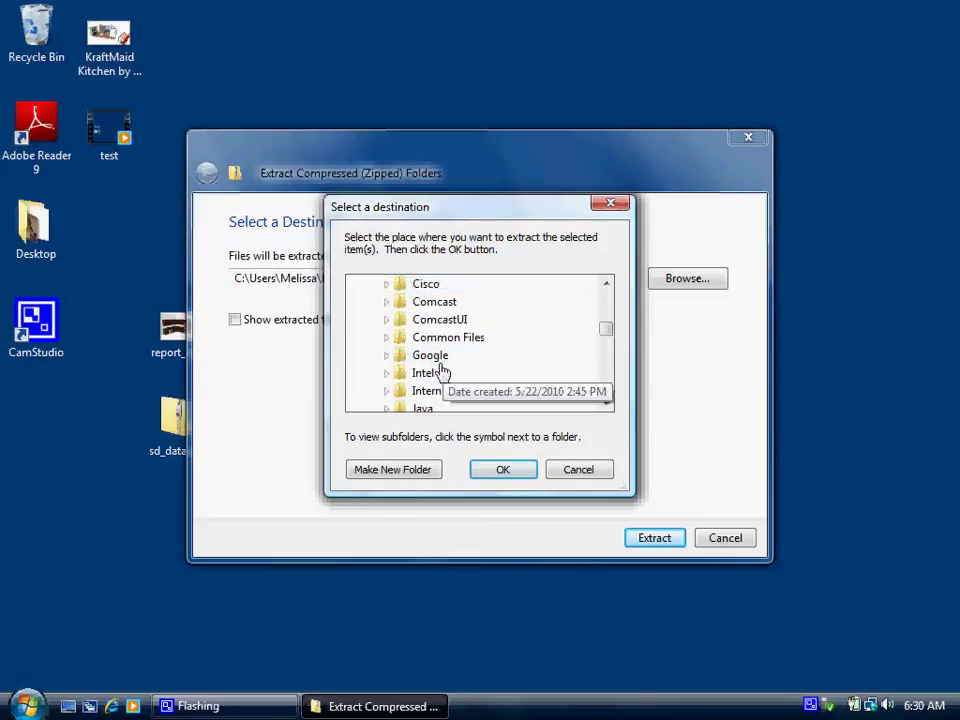
double_click(434, 356)
double_click(449, 357)
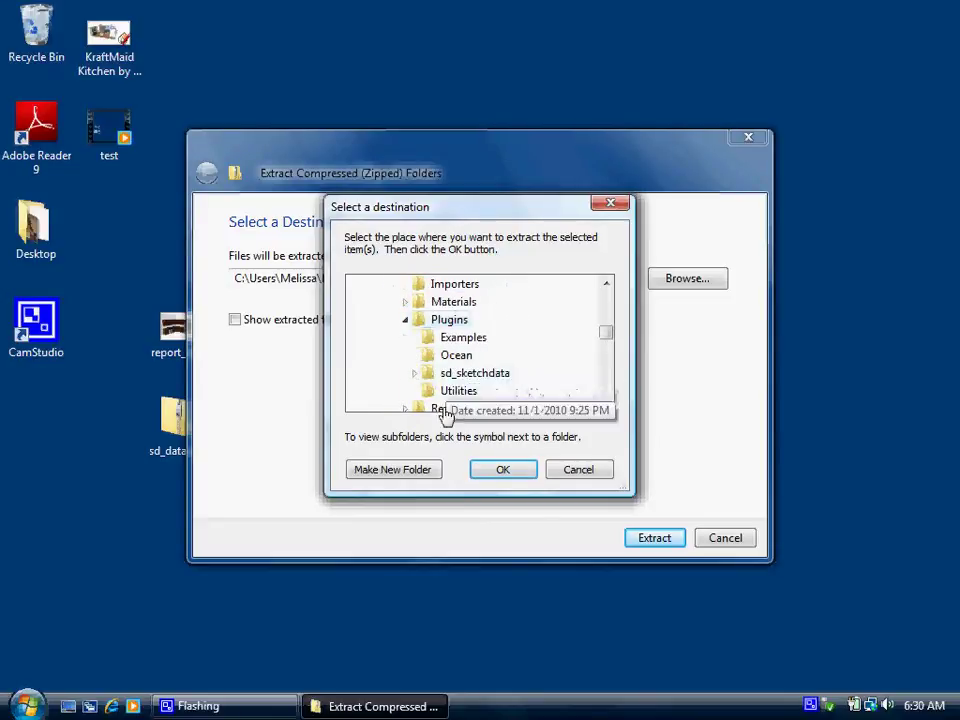
left_click(503, 470)
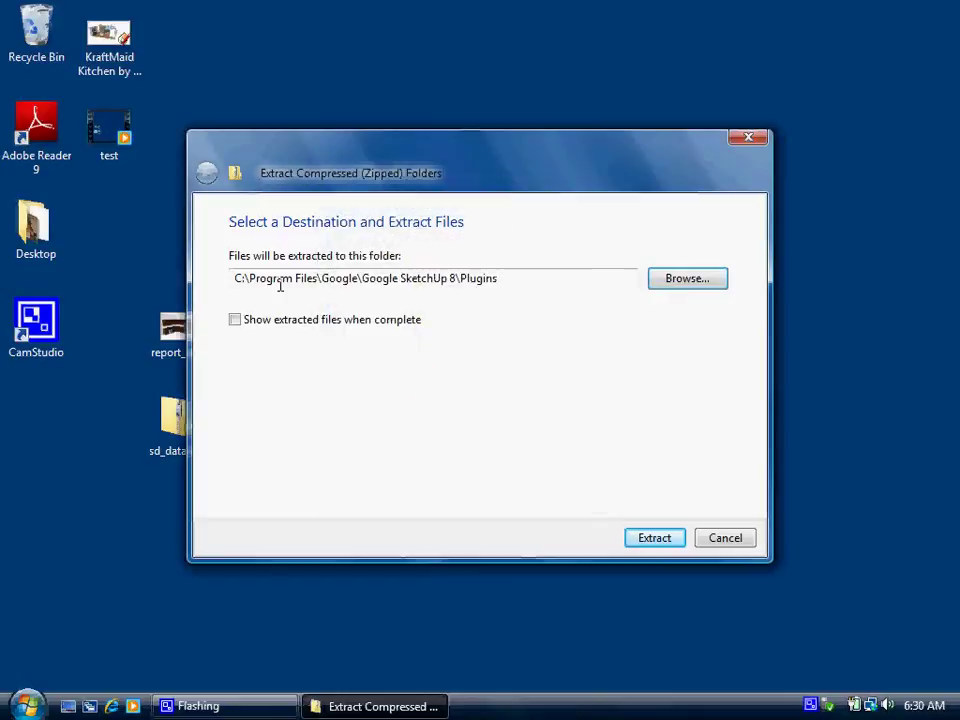
Extract into Plugins, replacing existing files, merging all existing folders, and granting administrator permission
left_click(645, 542)
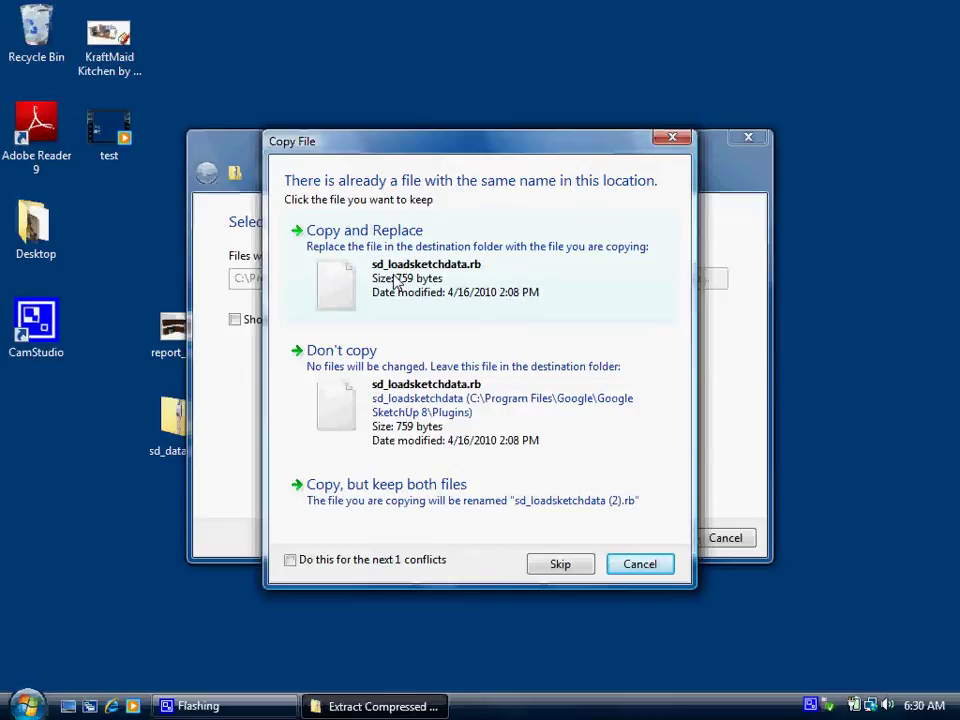
left_click(397, 283)
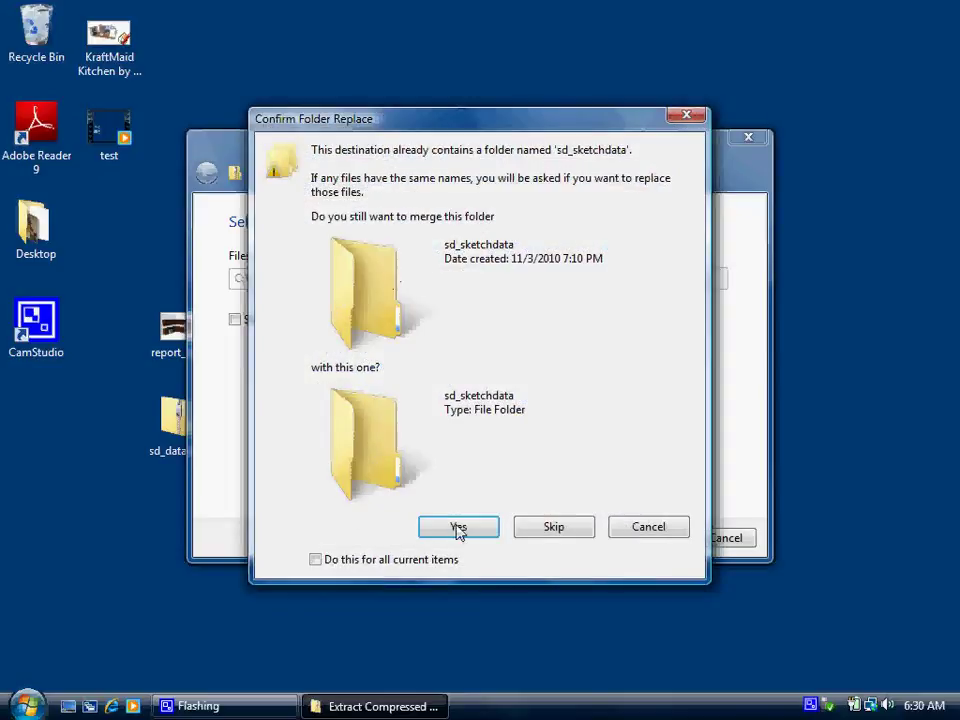
left_click(456, 527)
left_click(290, 567)
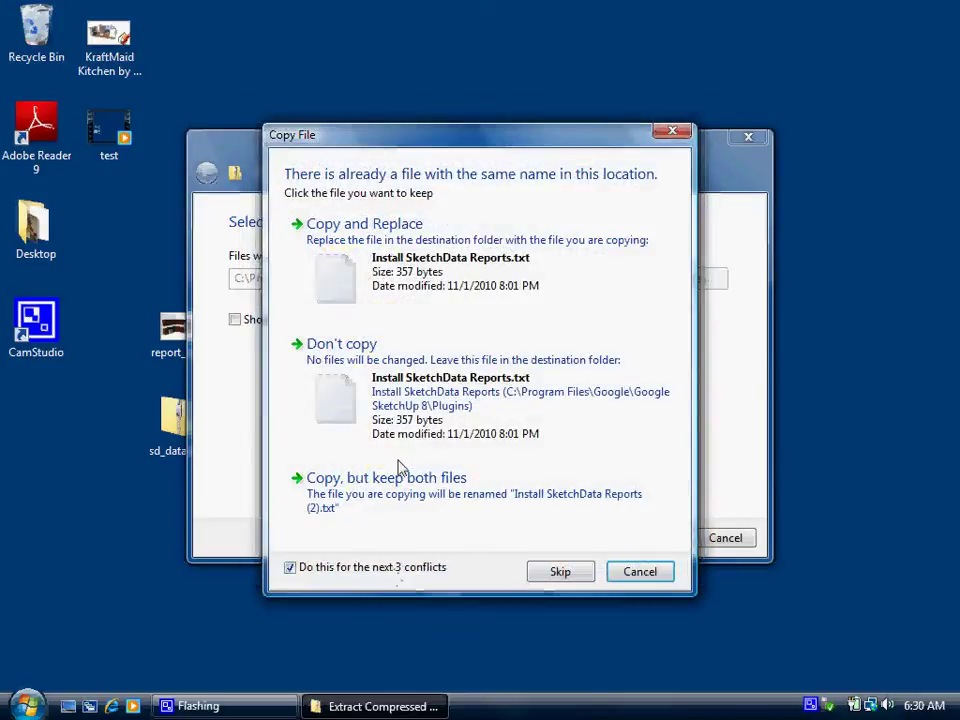
left_click(407, 285)
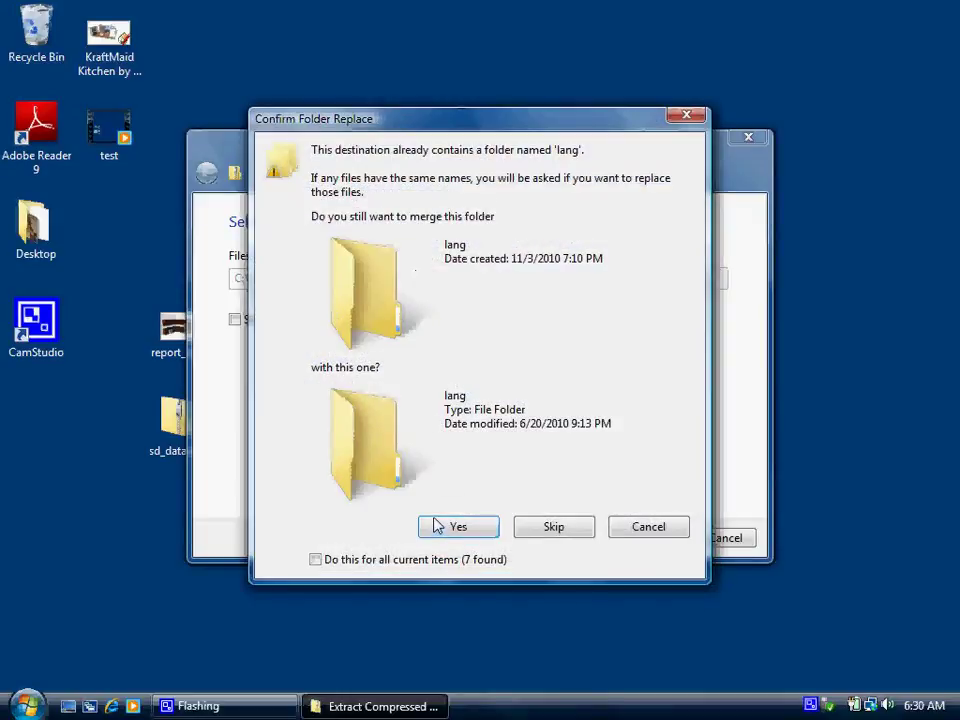
left_click(436, 527)
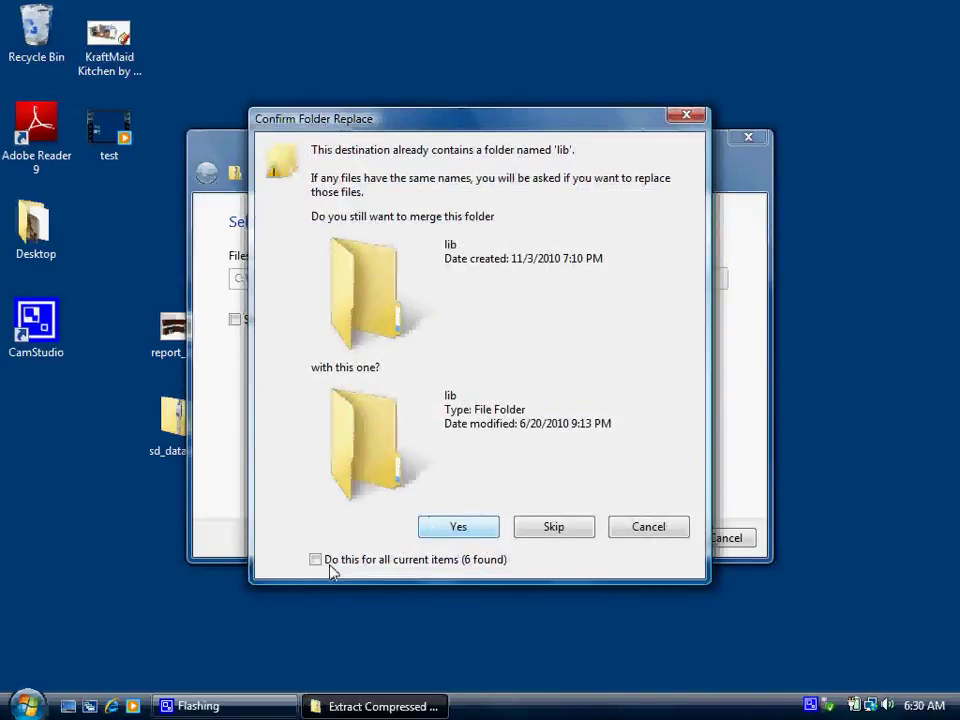
left_click(328, 562)
left_click(467, 533)
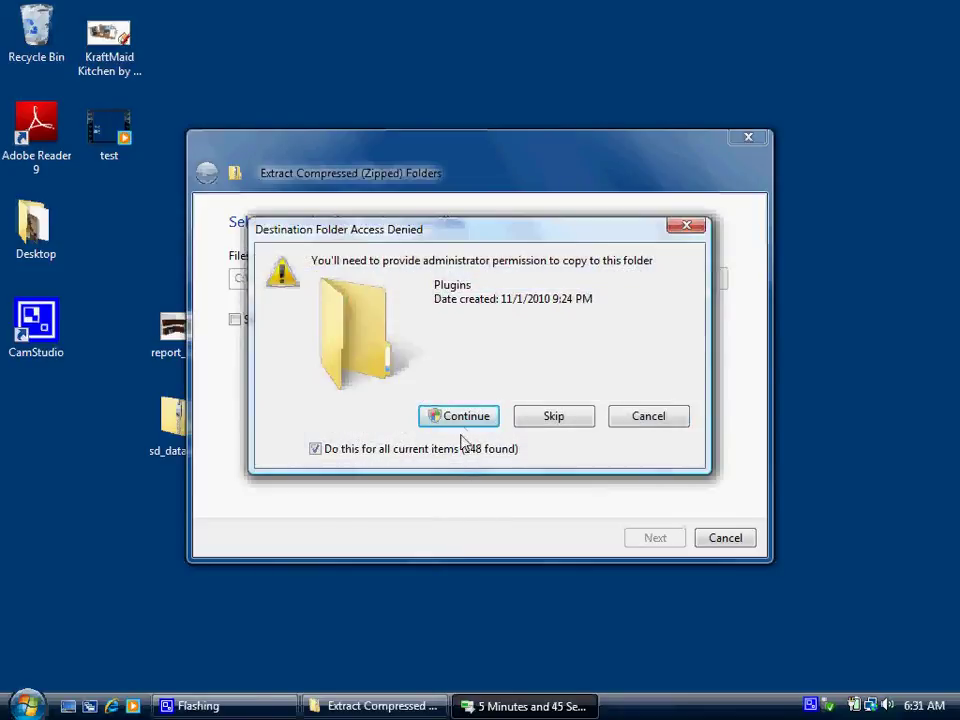
left_click(458, 416)
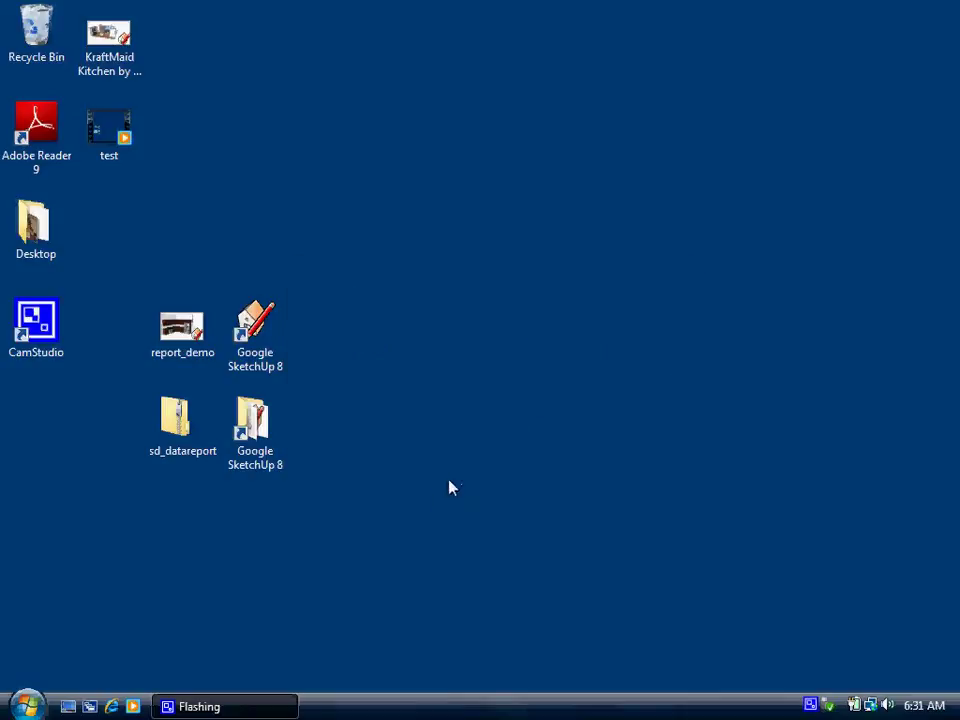
Open the report_demo kitchen model and launch Plugins > SketchData > SketchData Reports
left_click(203, 339)
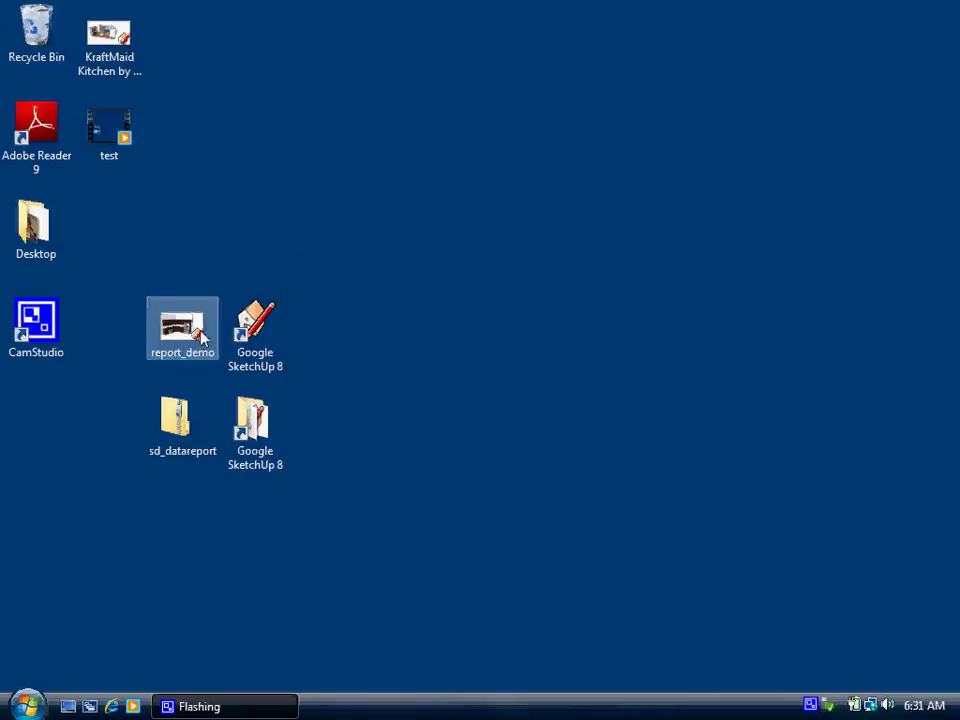
left_click(203, 339)
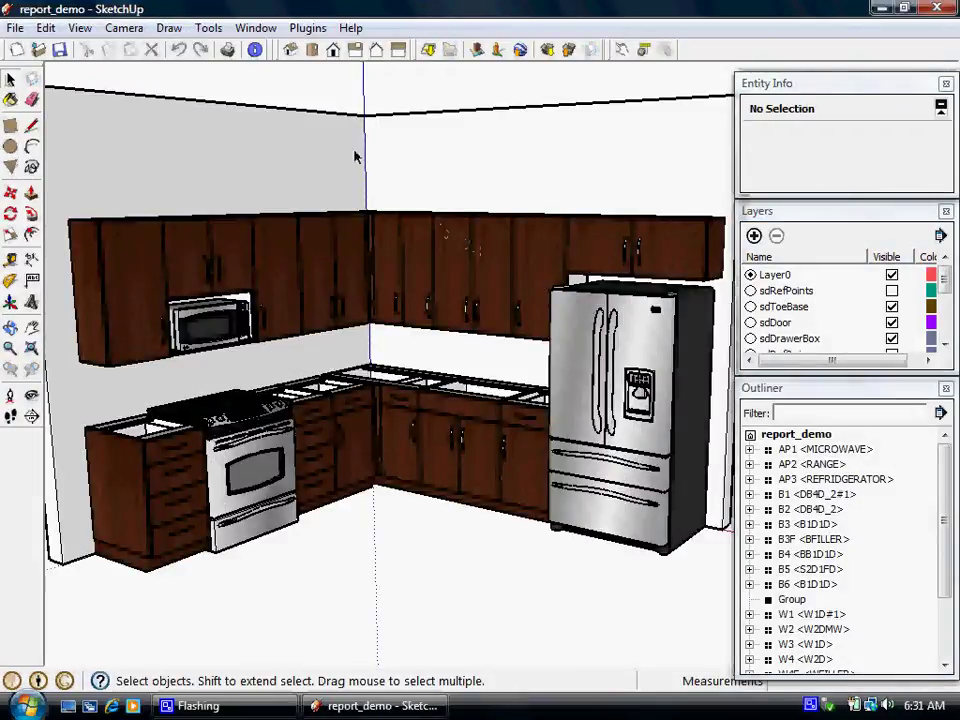
left_click(308, 29)
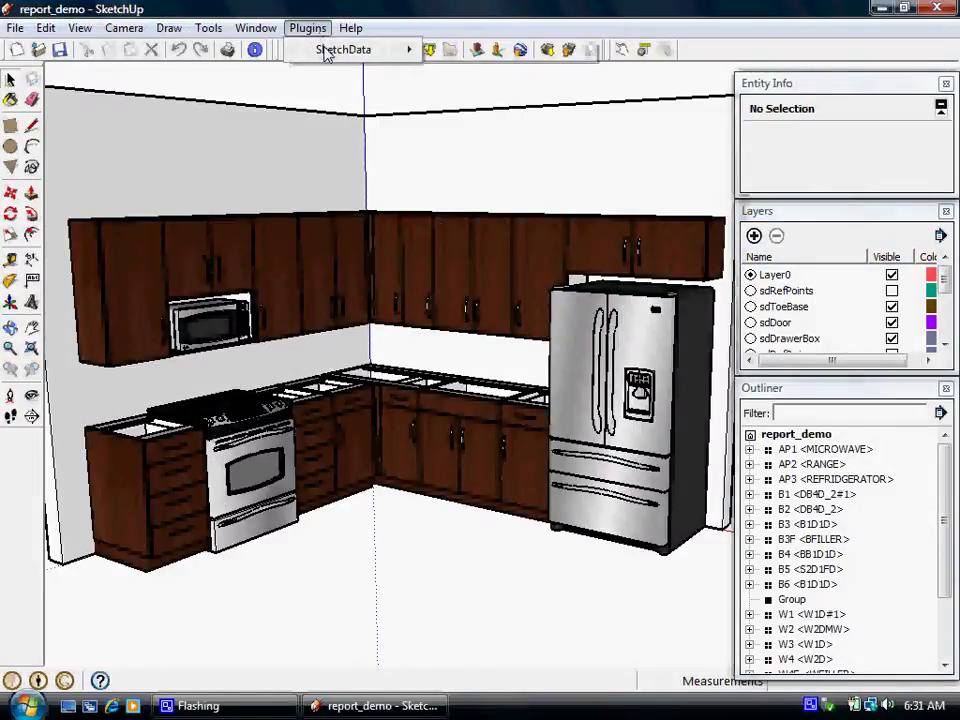
mouse_move(330, 50)
left_click(485, 49)
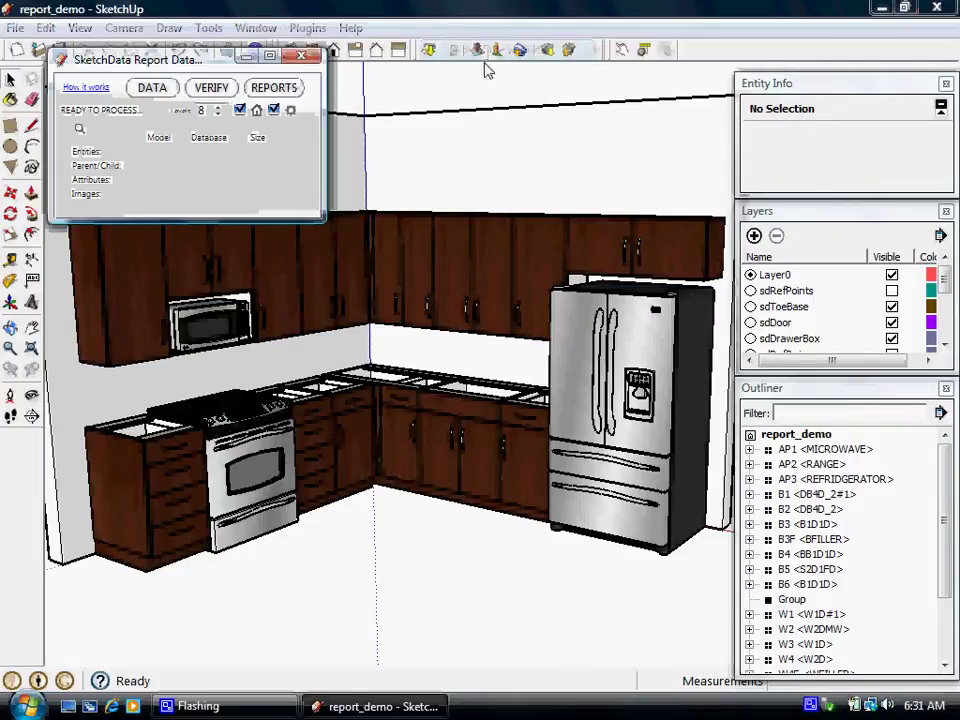
left_click(354, 28)
left_click(435, 196)
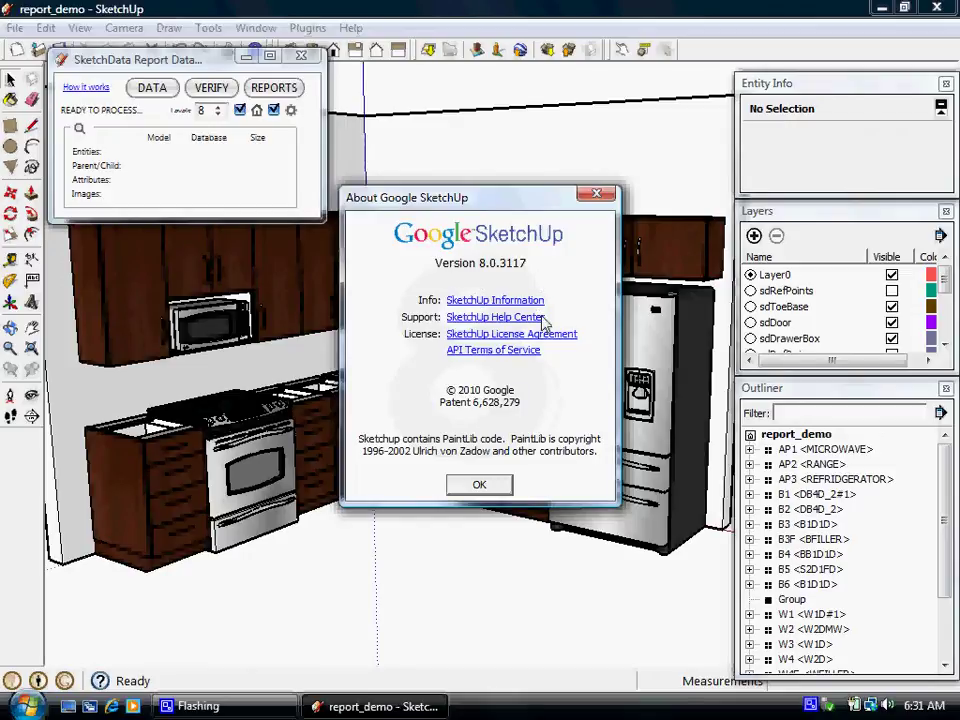
left_click(485, 484)
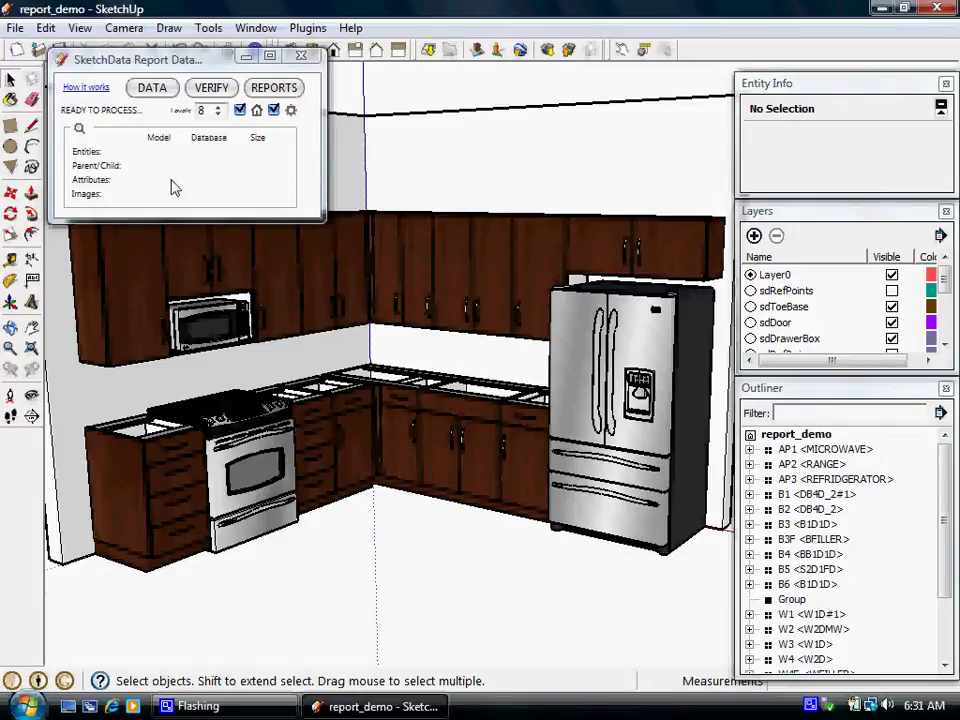
left_click(88, 89)
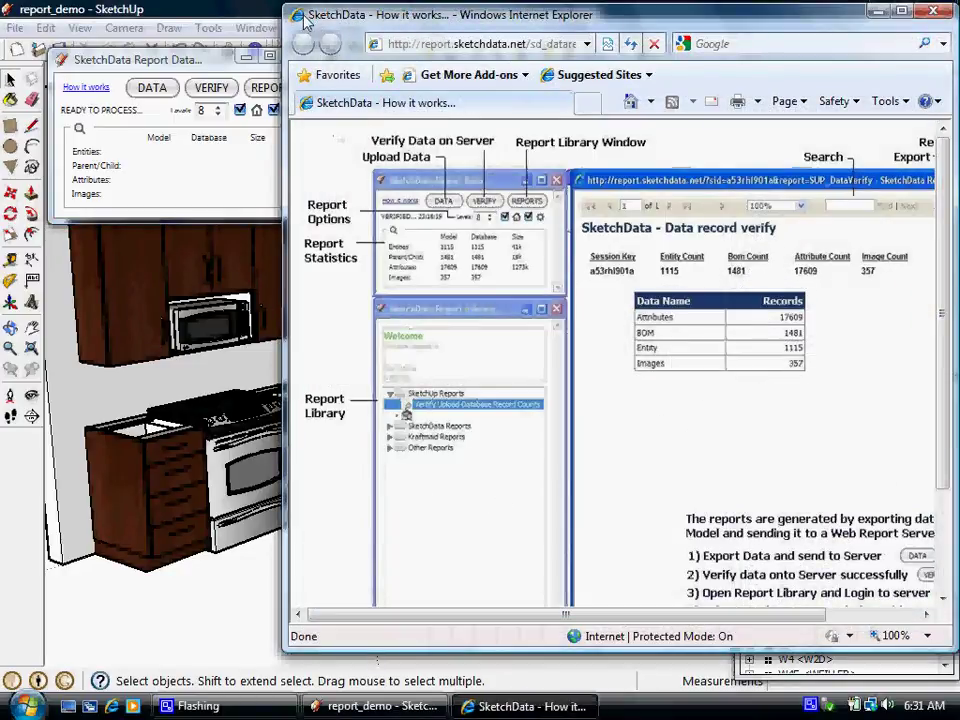
key("alt+F4")
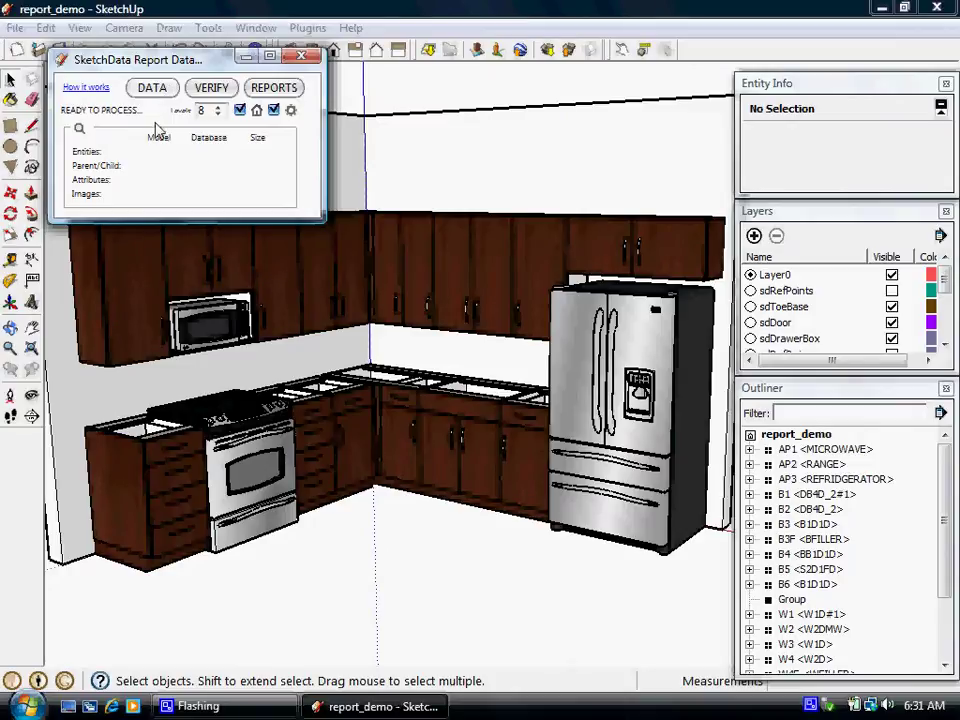
Keep Report Data levels unchanged and enable exporting formulas with the data
left_click(220, 112)
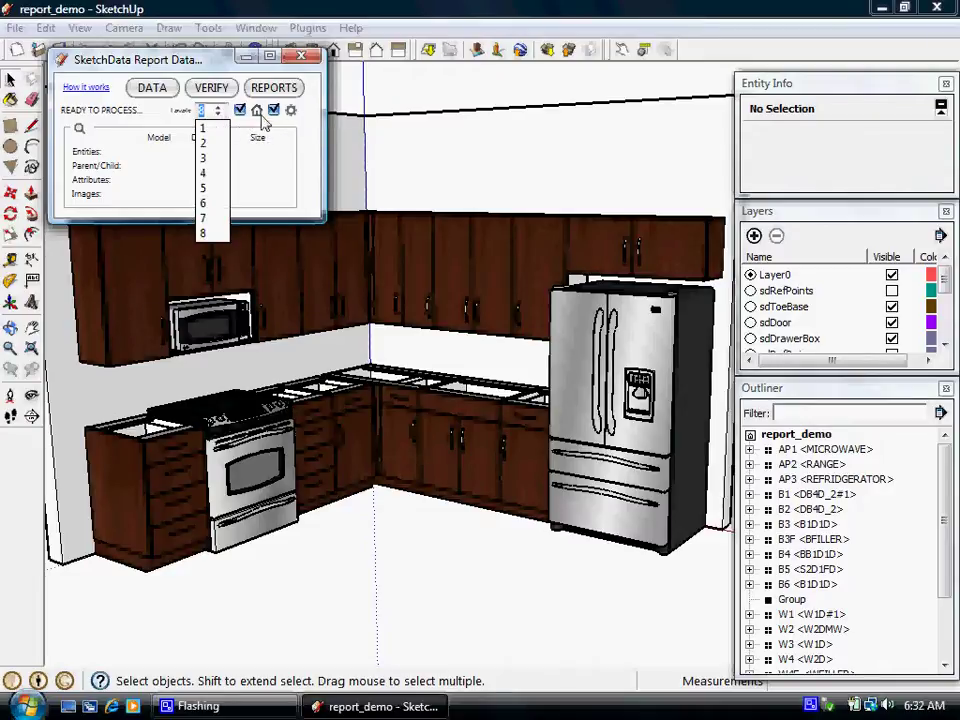
left_click(298, 121)
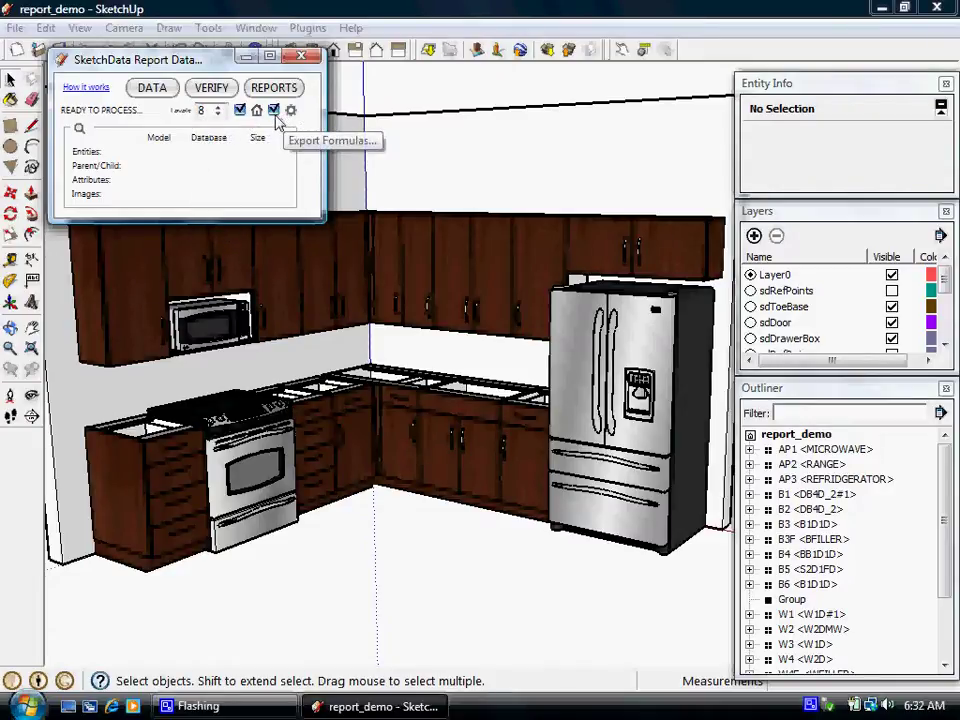
left_click(277, 113)
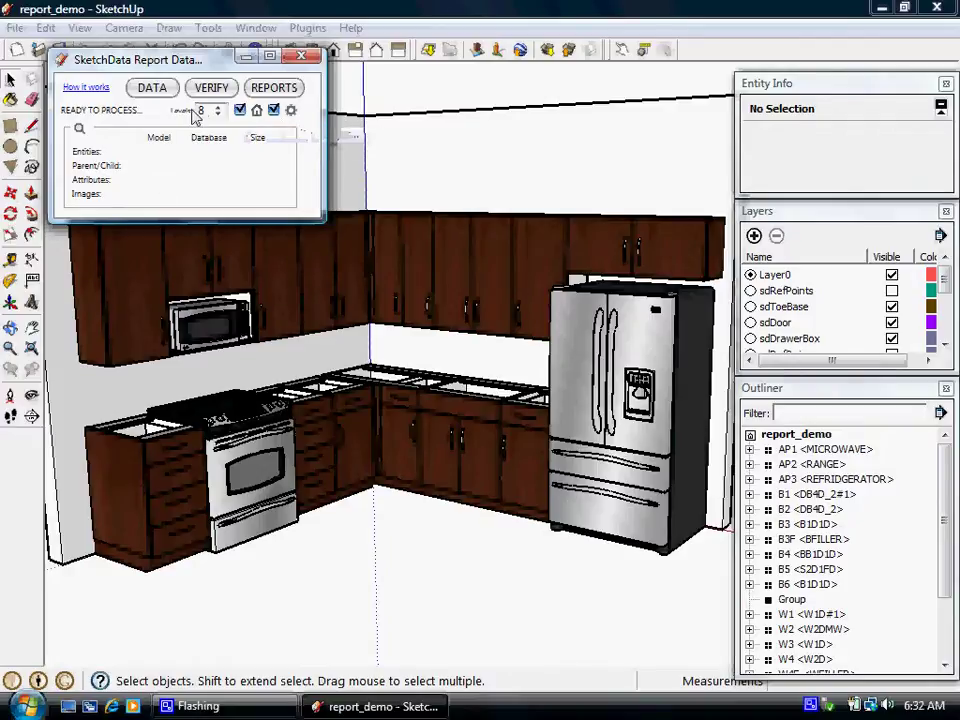
Expand B2 <DB4D_2> and <BTM#8> in the Outliner to inspect parts, then collapse B2
left_click(750, 509)
left_click(767, 524)
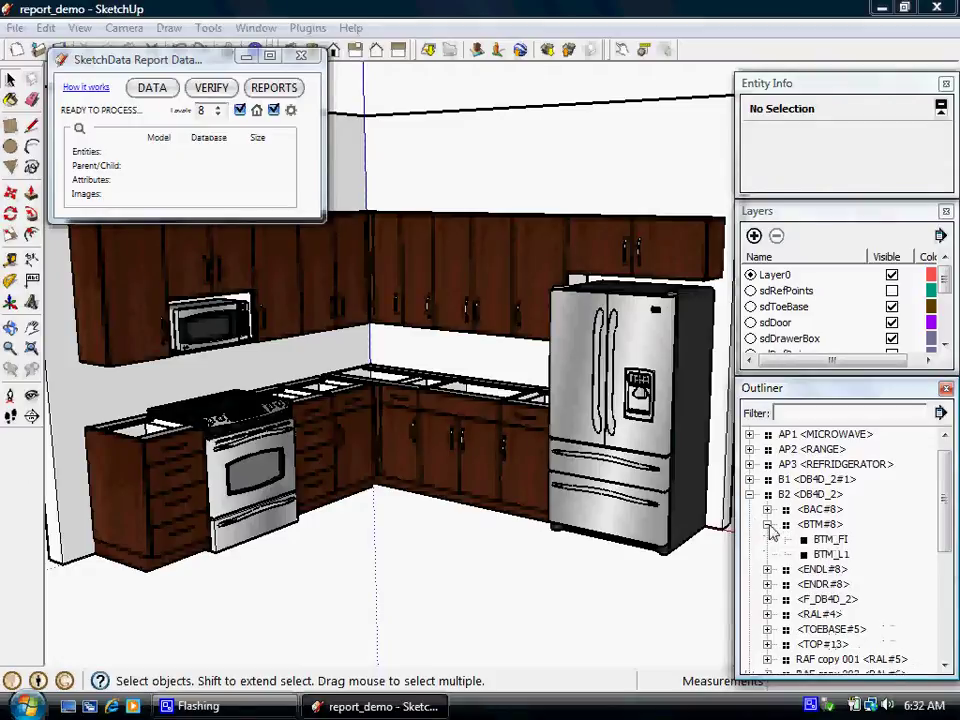
left_click(767, 524)
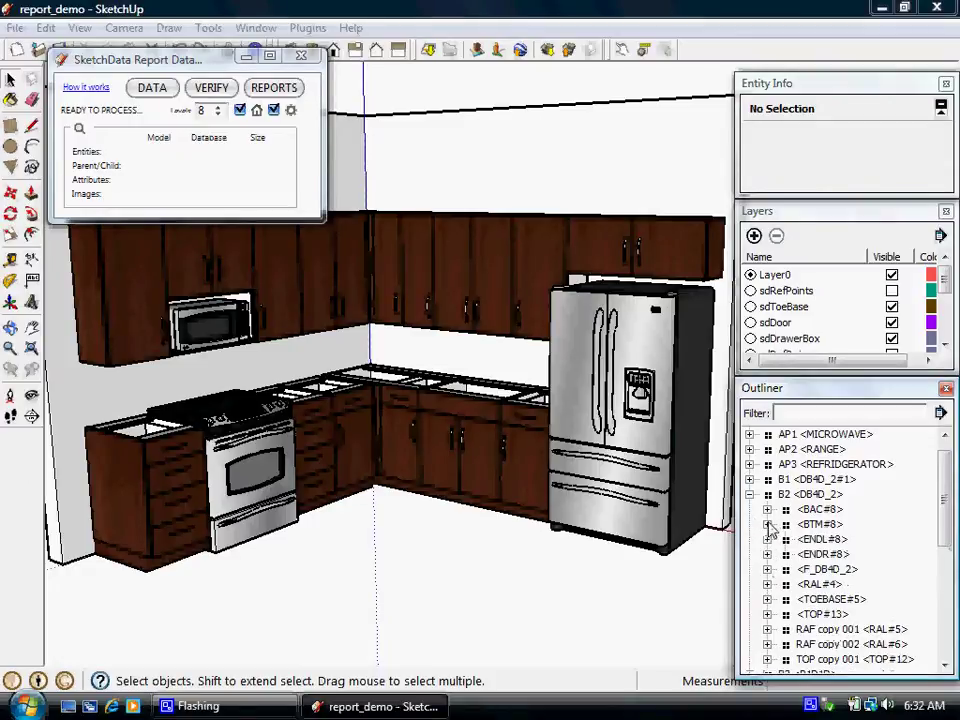
left_click(750, 494)
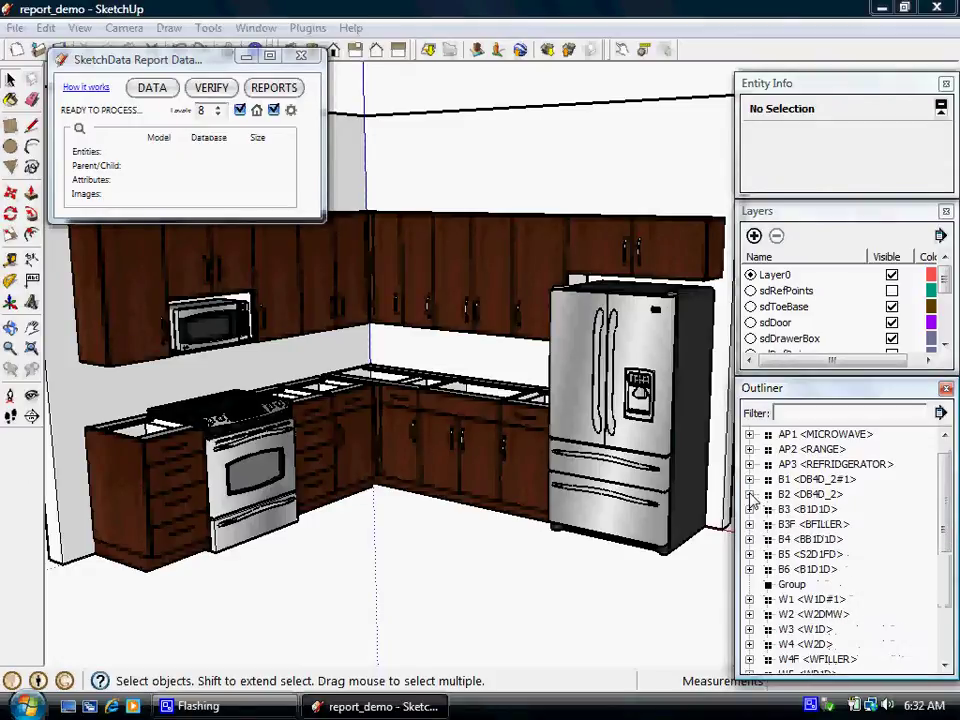
Upload data at 3 levels without images or formulas; verify 581 entities and 10236 attributes
left_click(205, 111)
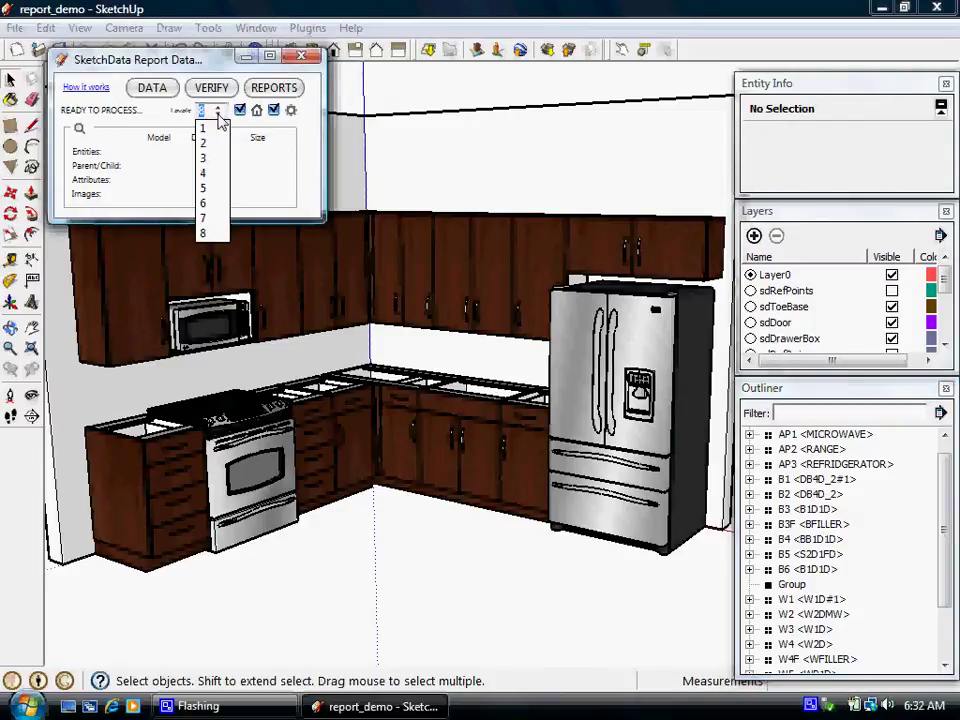
left_click(208, 153)
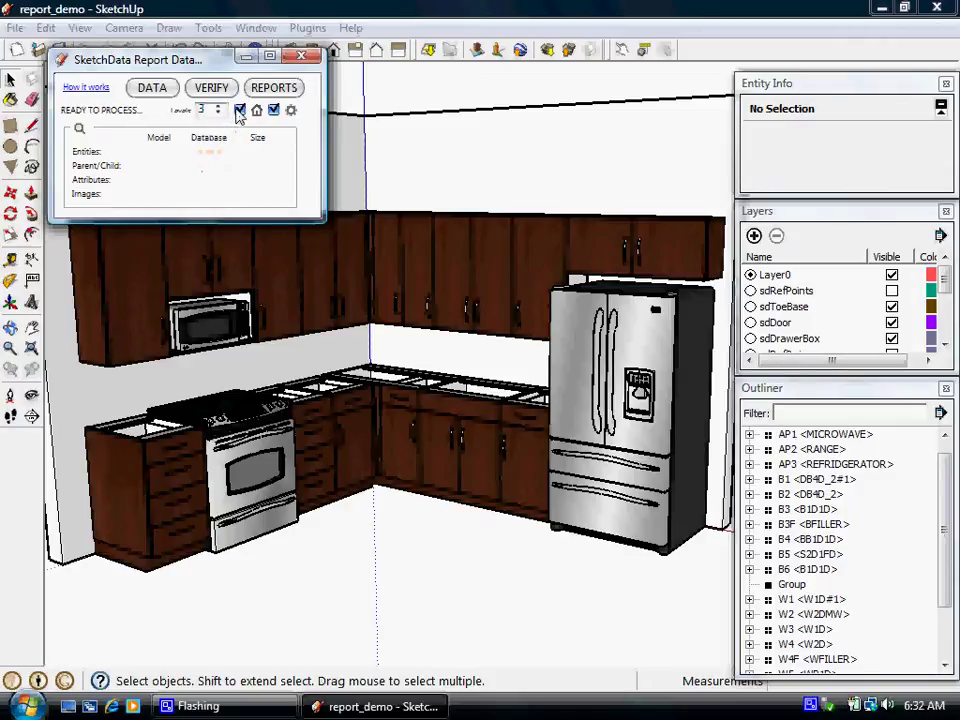
left_click(240, 110)
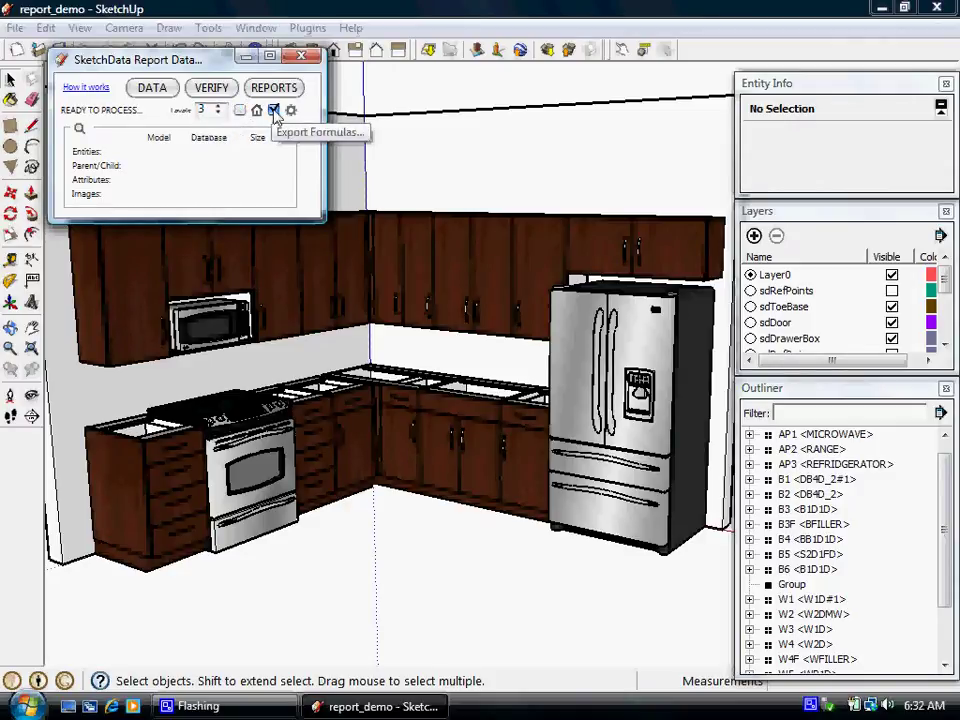
left_click(274, 110)
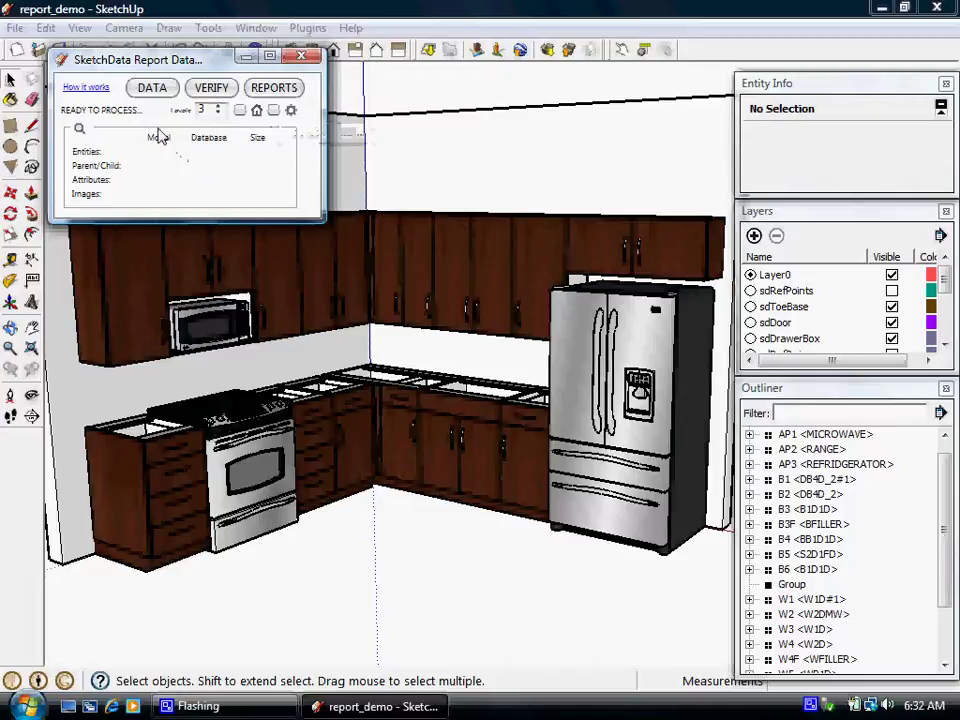
left_click(168, 92)
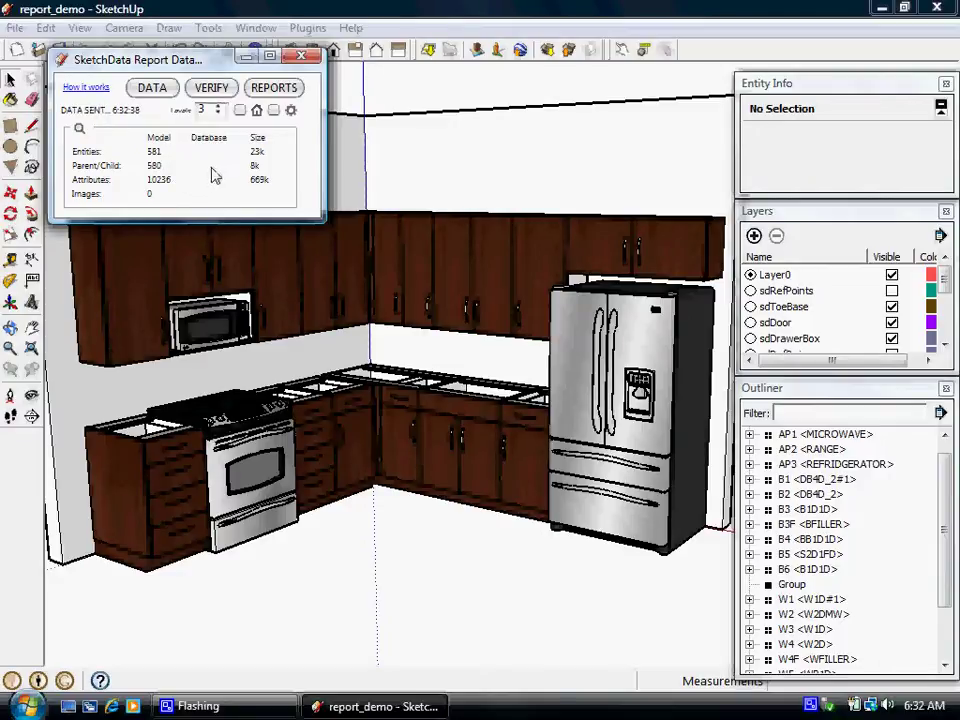
left_click(211, 87)
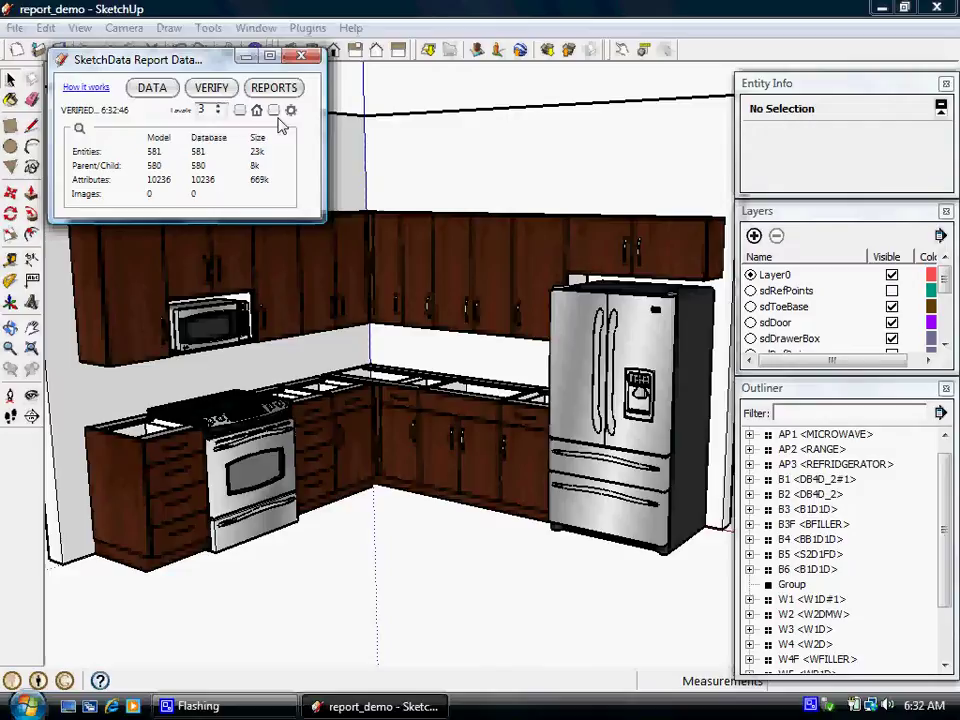
Re-upload at 8 levels with images and formulas; verify 838 entities, 13364 attributes, 267 images
left_click(216, 110)
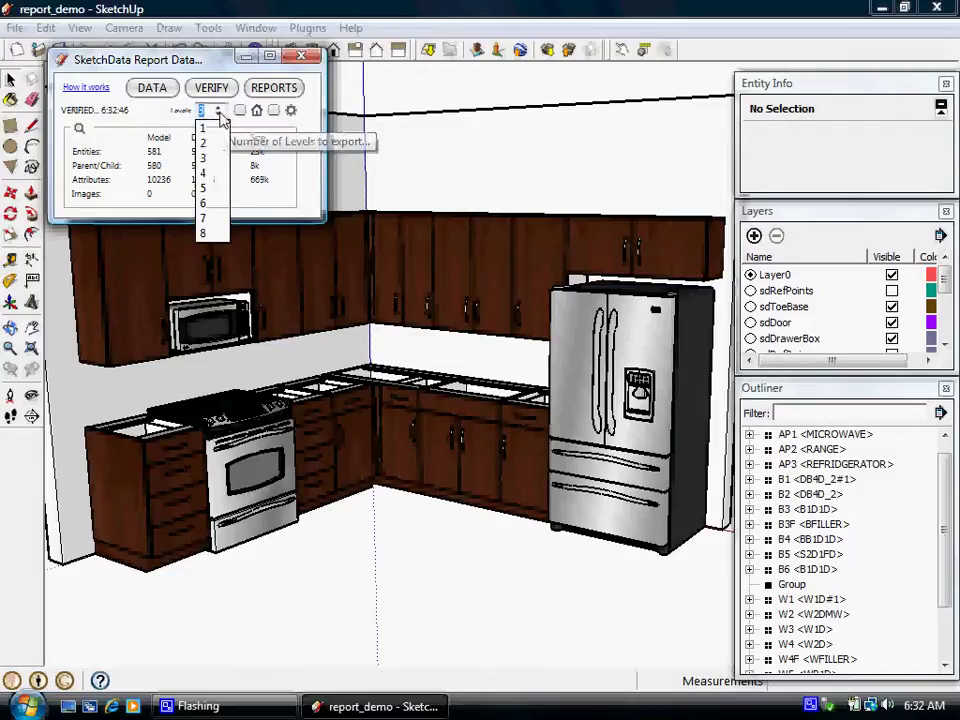
left_click(208, 226)
left_click(240, 110)
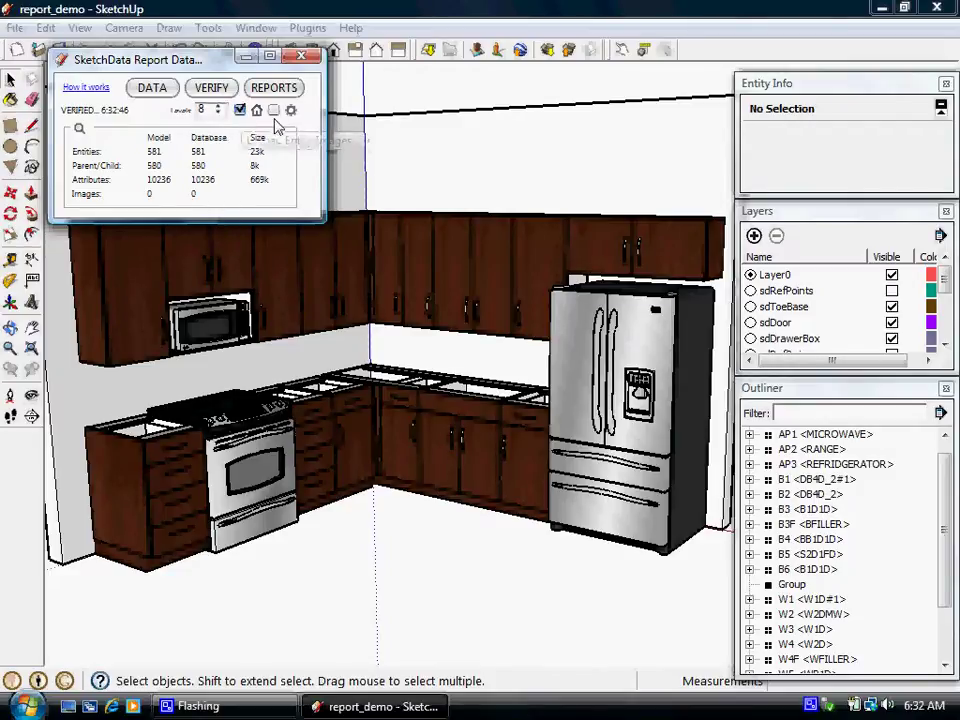
left_click(273, 110)
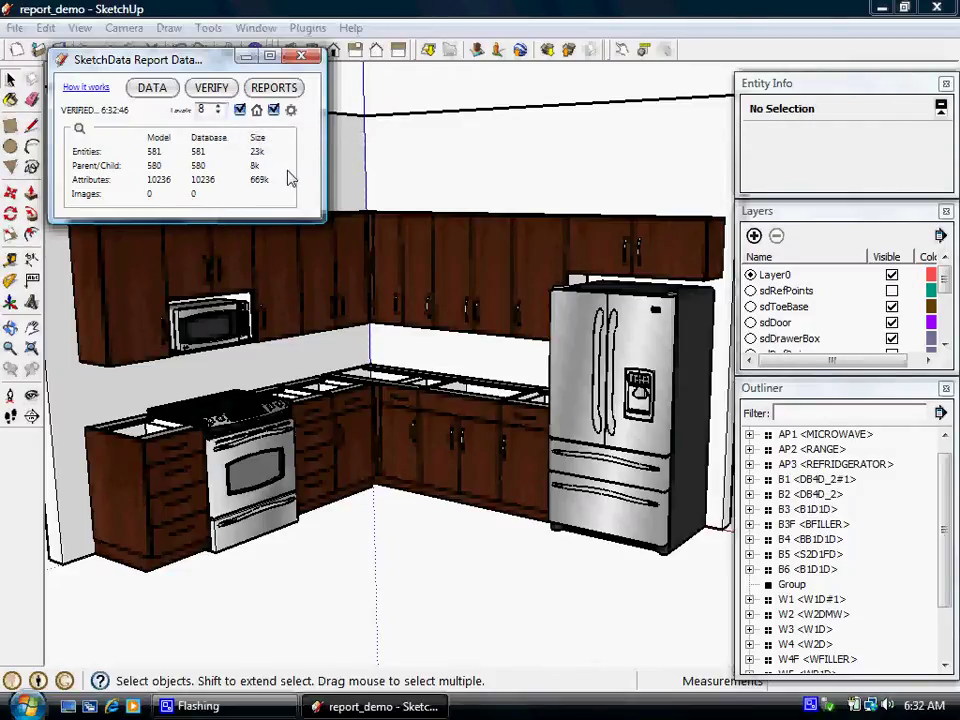
left_click(140, 87)
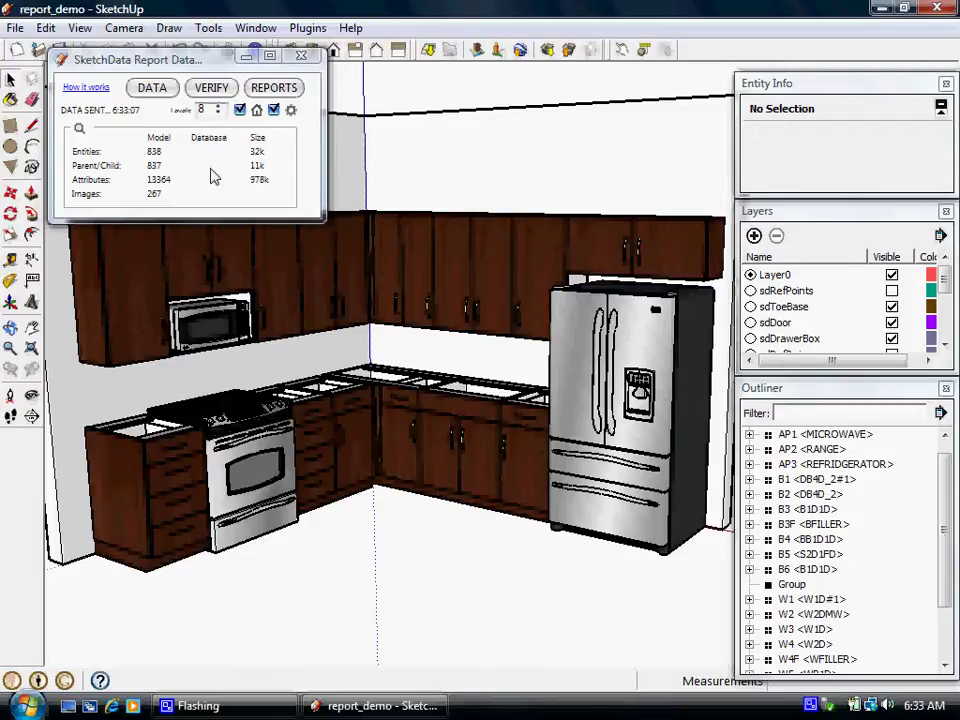
left_click(211, 88)
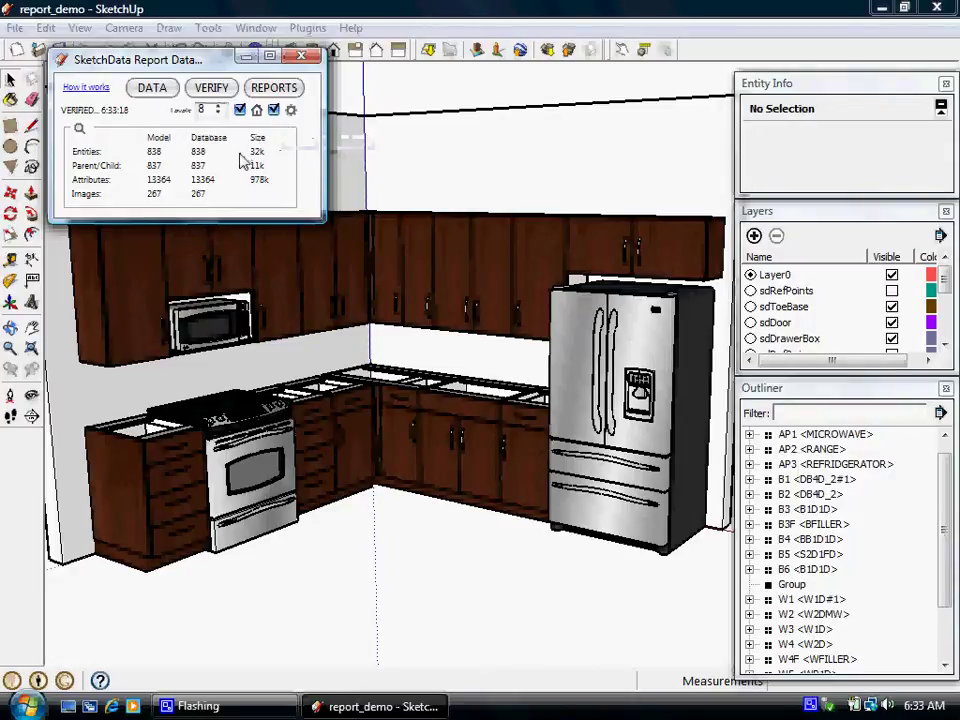
Open the SketchData report library and log in with the account e-mail and password
left_click(274, 88)
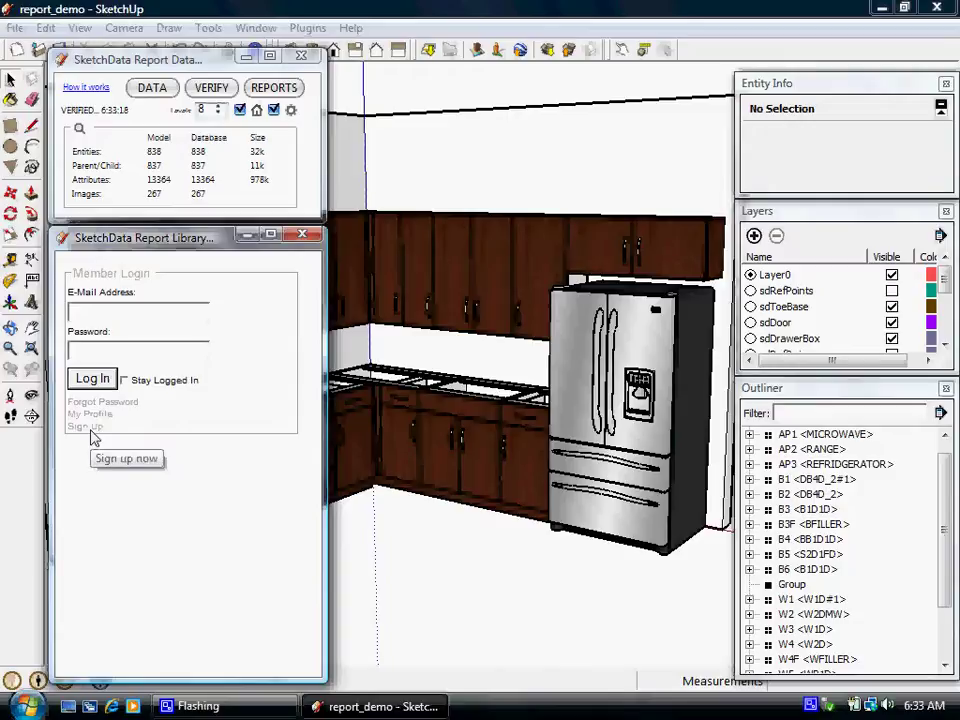
left_click(118, 311)
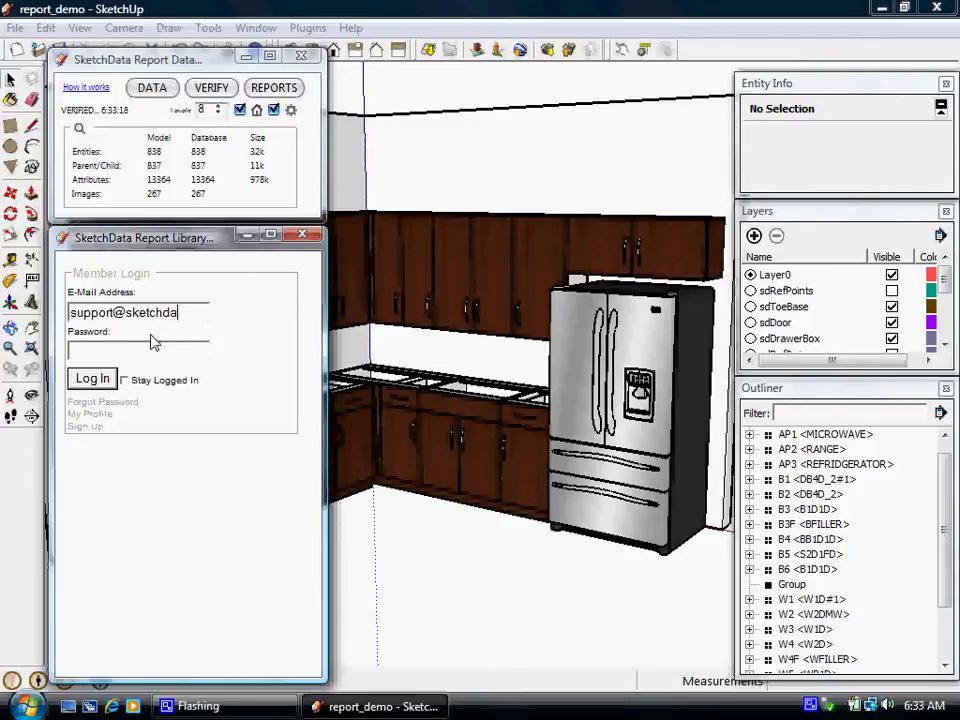
type("sketchdata.com")
left_click(153, 342)
type("•")
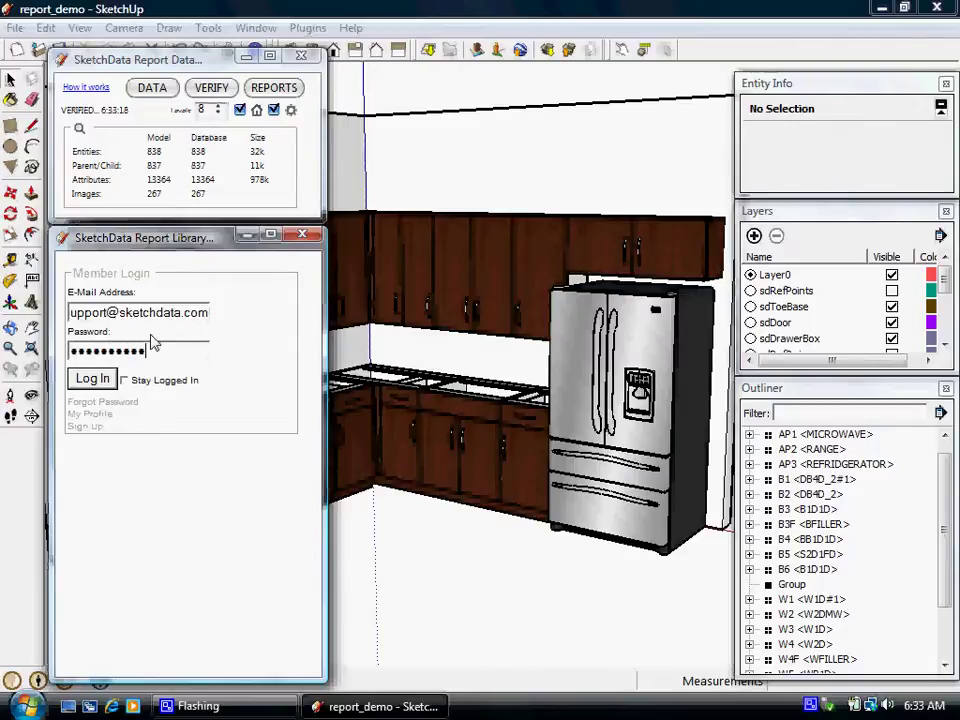
left_click(87, 379)
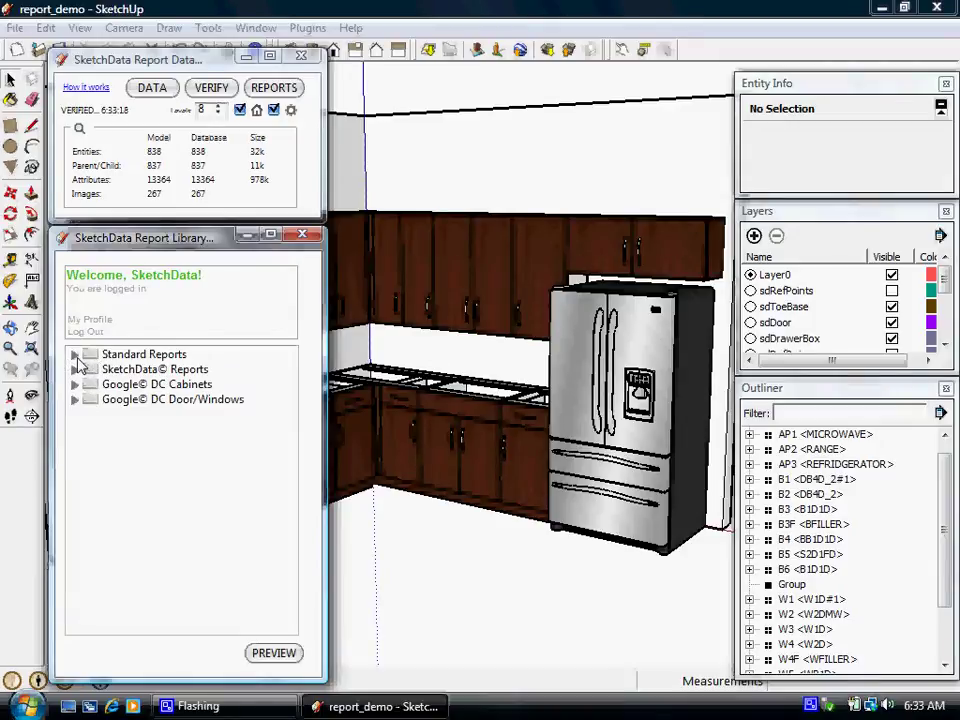
Expand Standard Reports to show its five reports, briefly expanding and collapsing SketchData© Reports
left_click(75, 355)
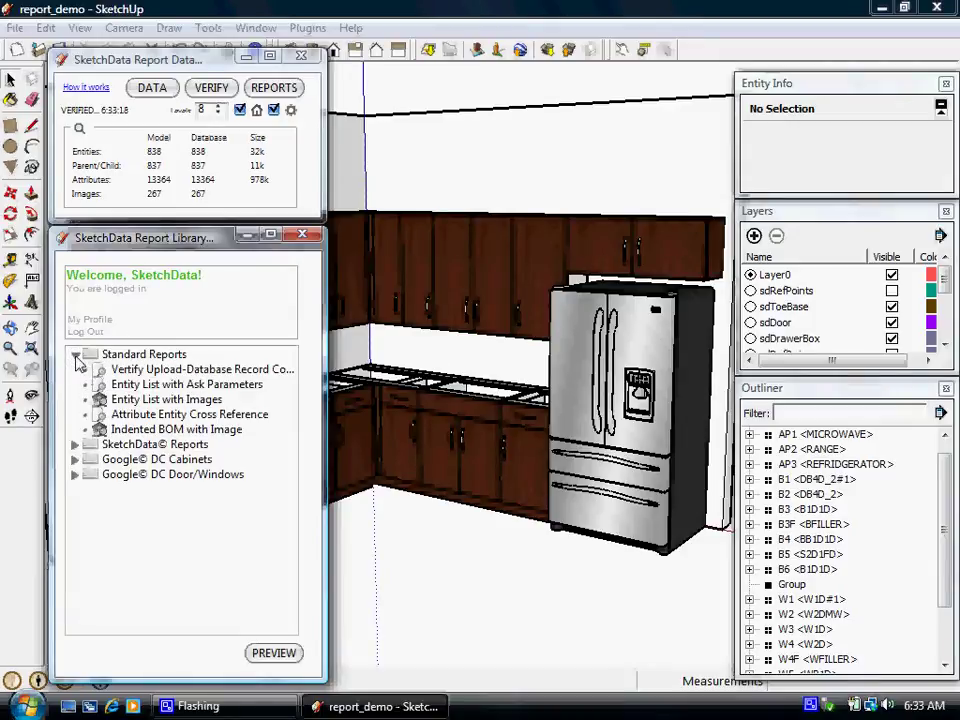
left_click(75, 445)
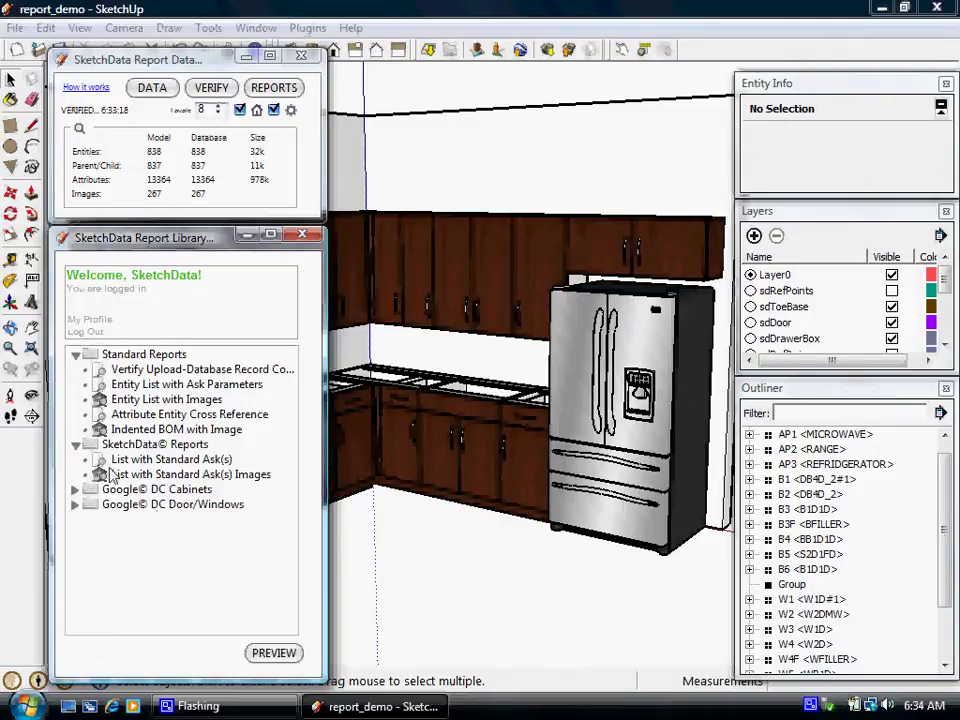
left_click(77, 446)
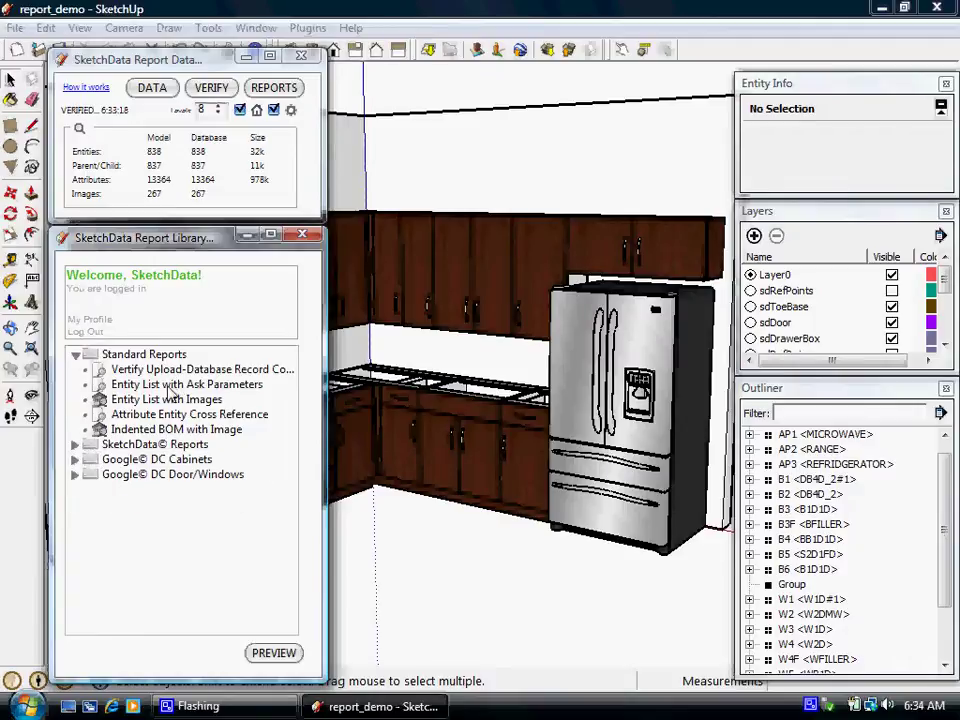
Run the Entity List with Ask Parameters report filtered to layers Kitchen_Elev1 and Kitchen_Elev2
left_click(172, 389)
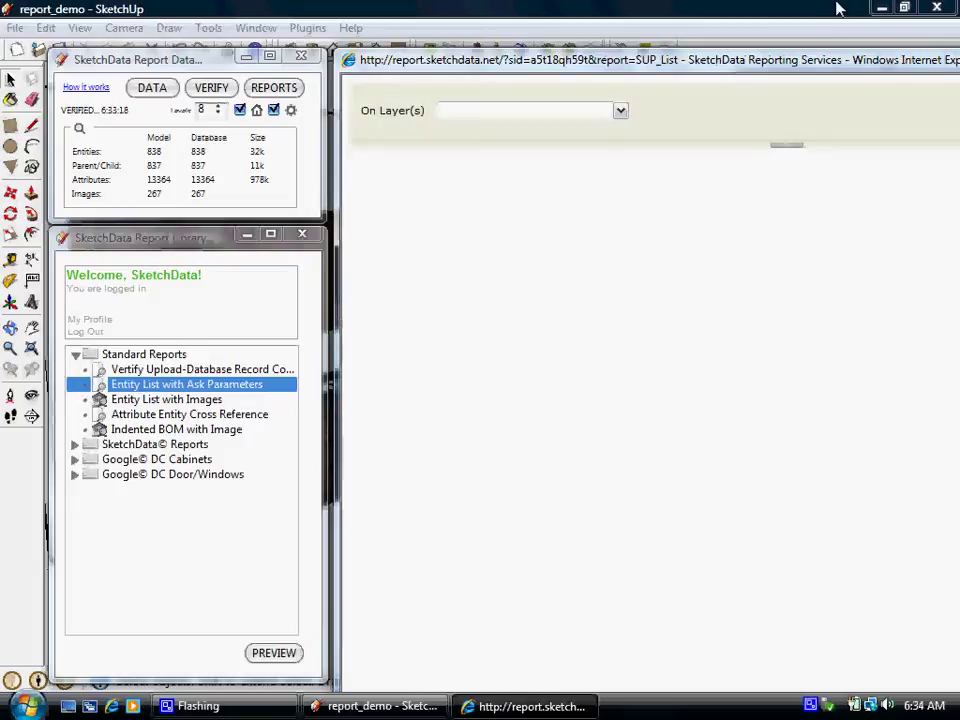
left_click_drag(634, 59, 398, 42)
left_click(381, 95)
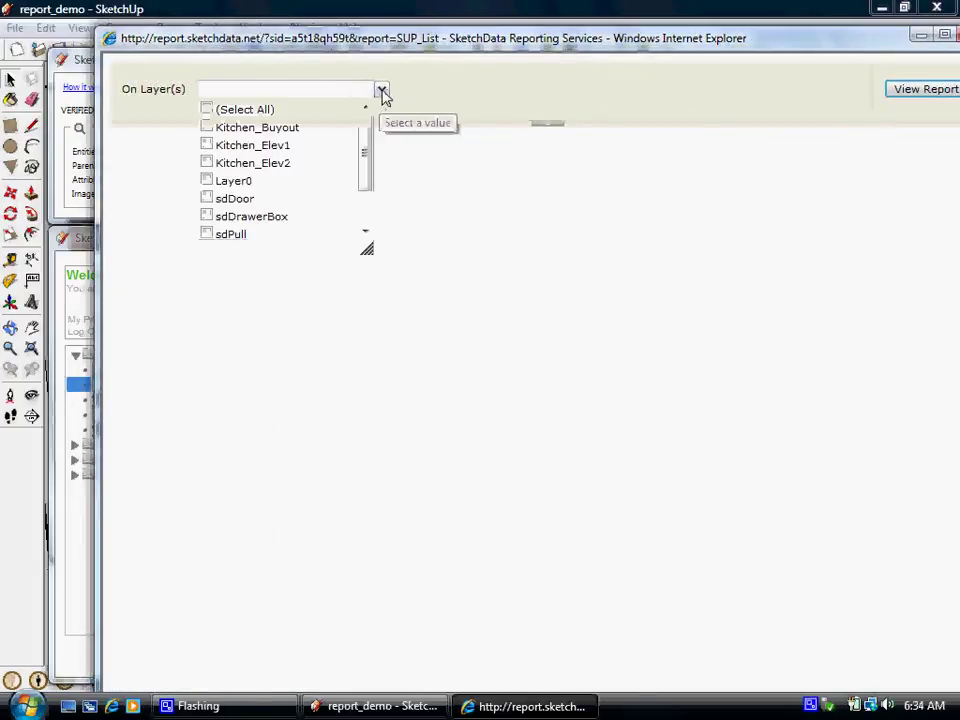
mouse_move(367, 143)
left_mouse_down()
mouse_move(364, 161)
mouse_move(364, 133)
left_mouse_up()
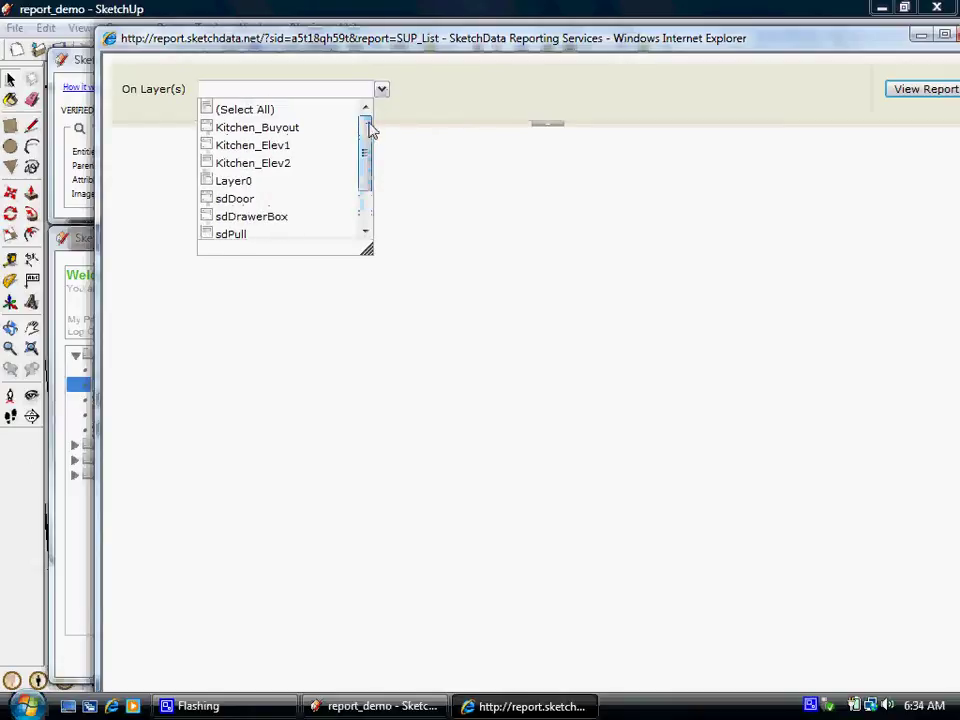
left_click(206, 145)
left_click(206, 163)
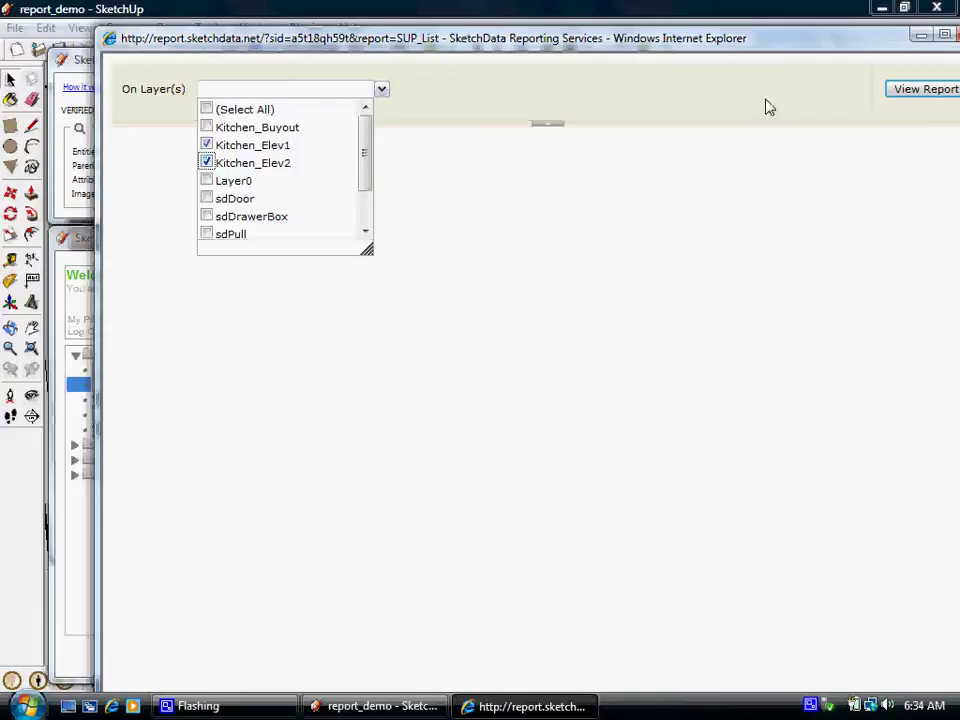
left_click(926, 95)
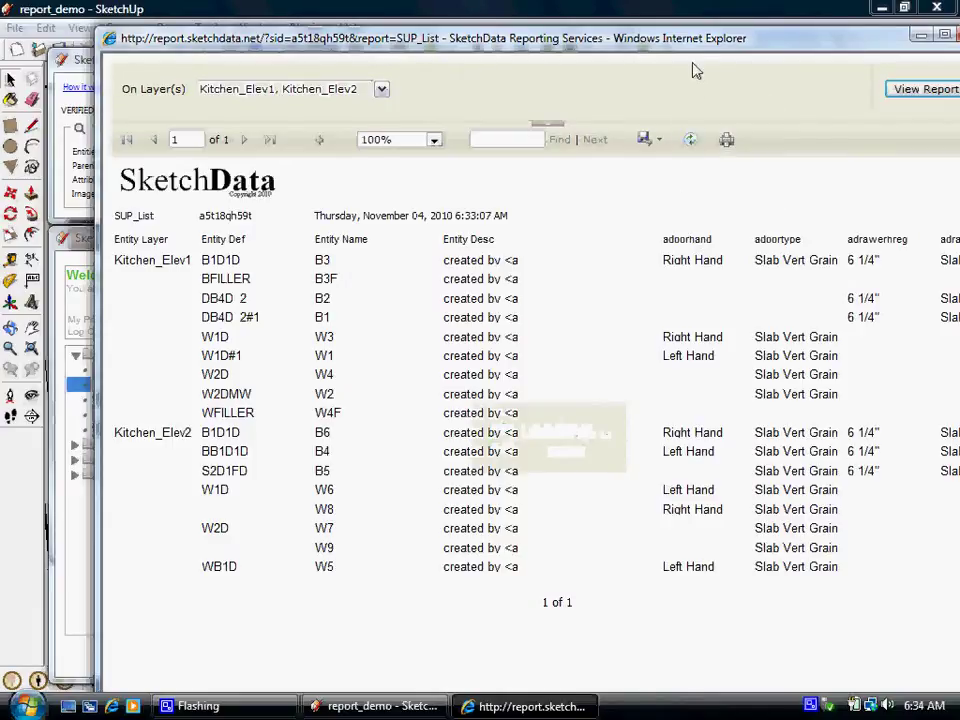
Review the report and its PDF, Excel and Word export options, then close Internet Explorer
left_click_drag(596, 39, 515, 27)
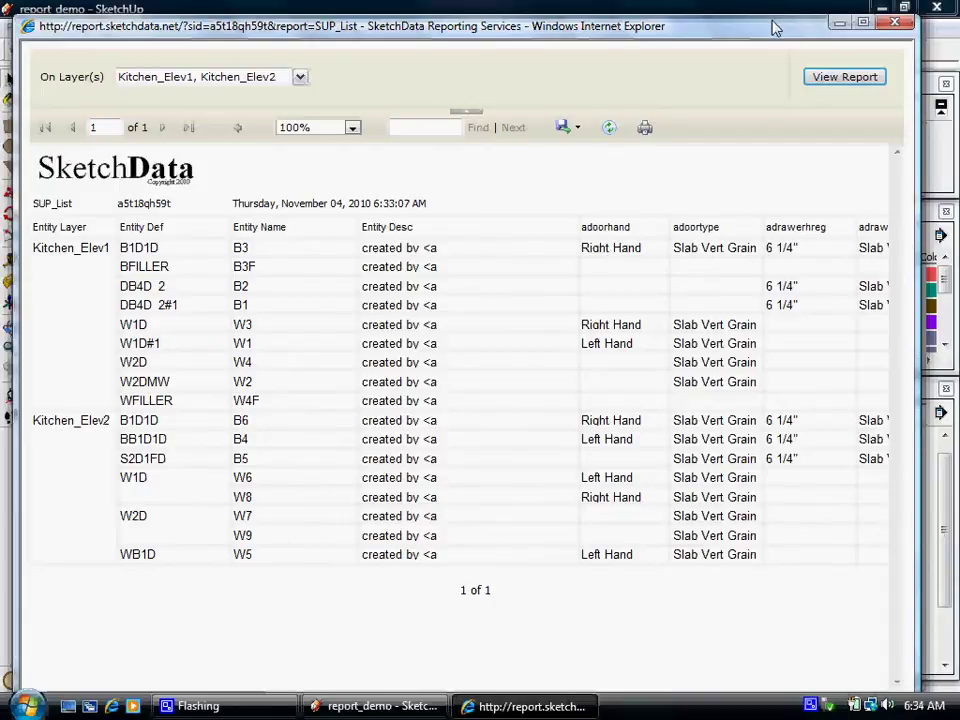
left_click_drag(772, 25, 797, 47)
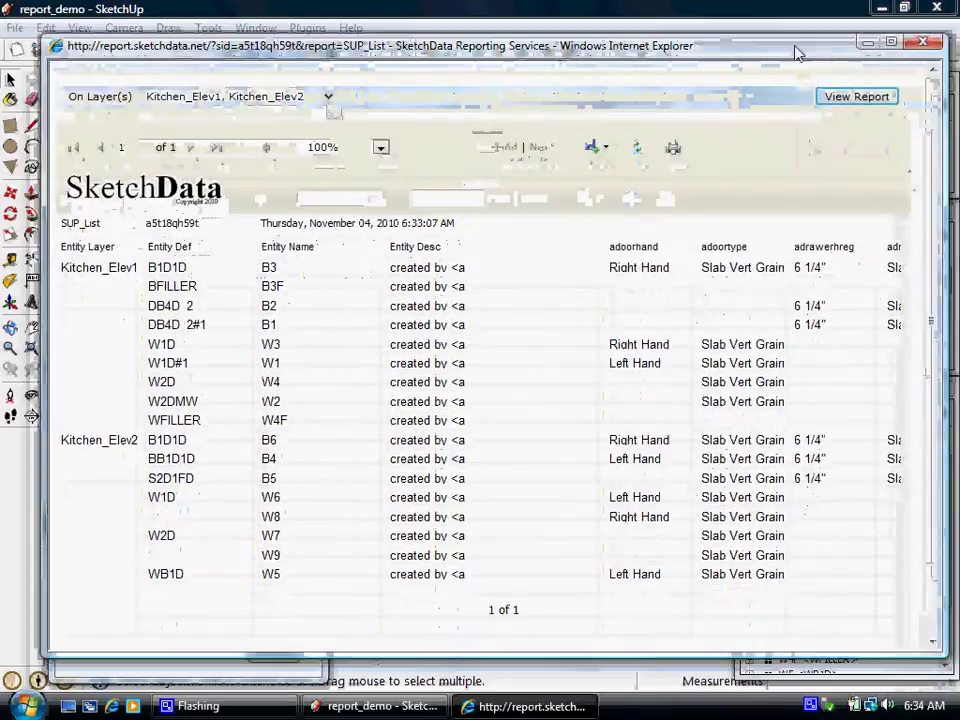
scroll(926, 501, "down", 3)
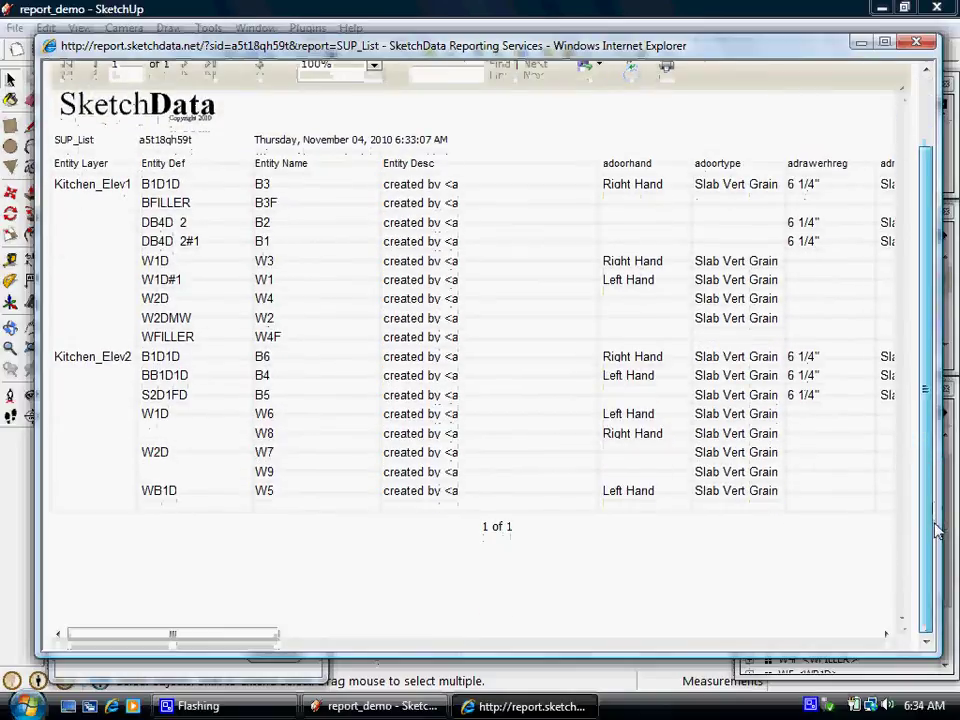
left_click_drag(266, 636, 327, 660)
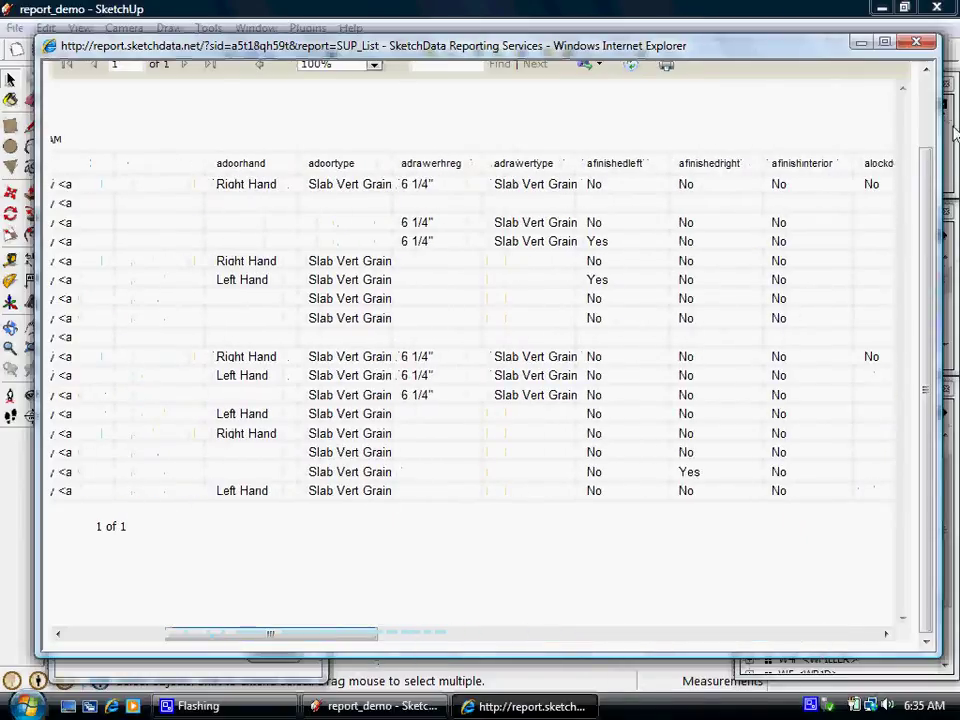
scroll(932, 175, "up", 2)
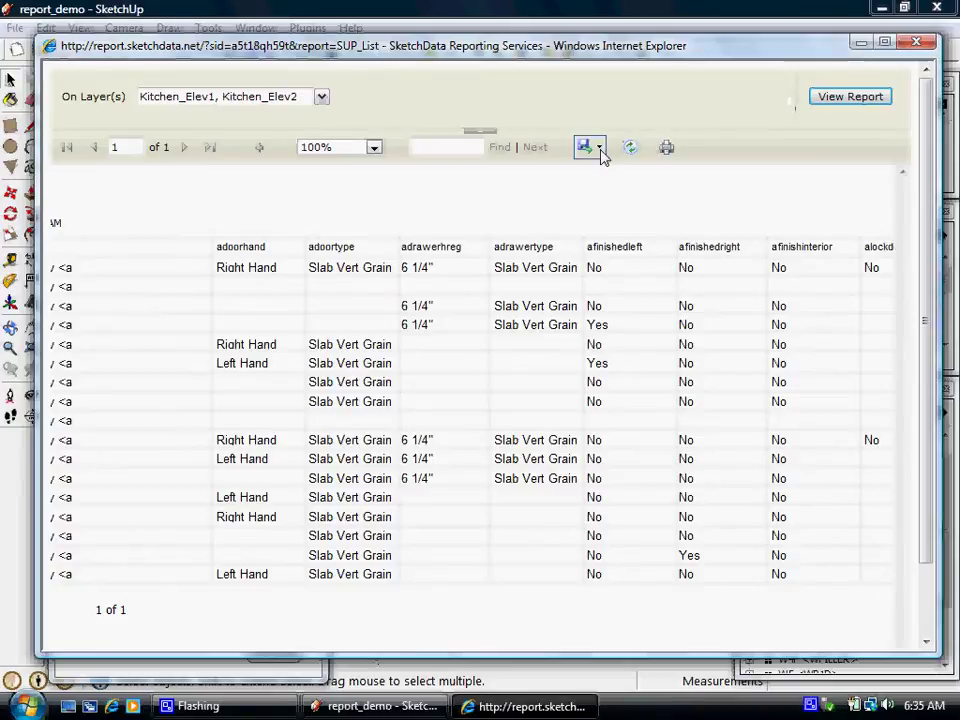
left_click(599, 149)
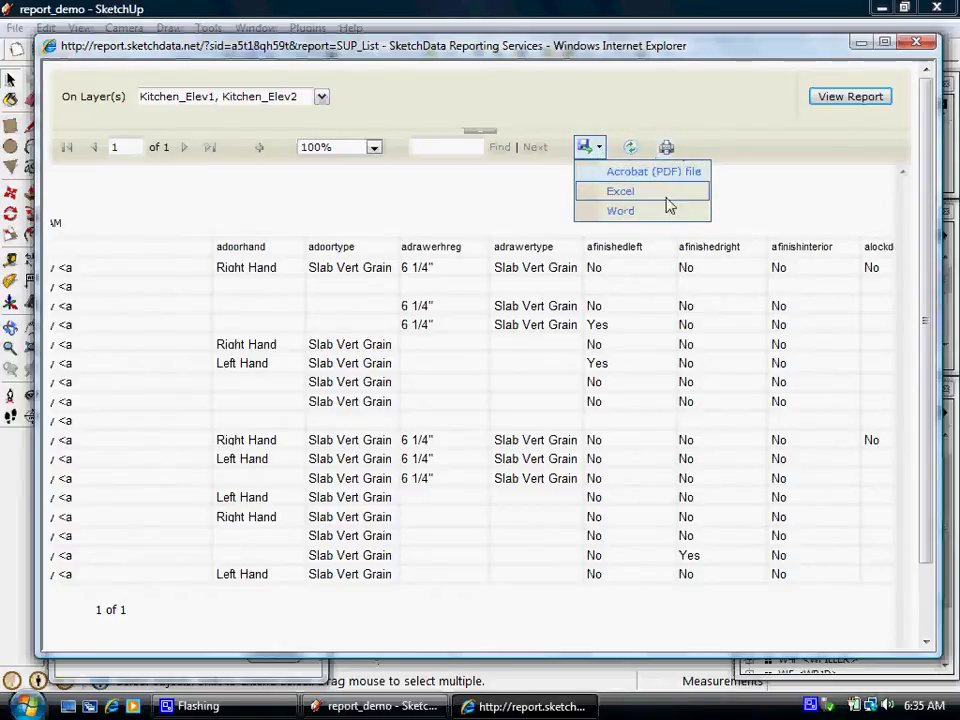
left_click(908, 45)
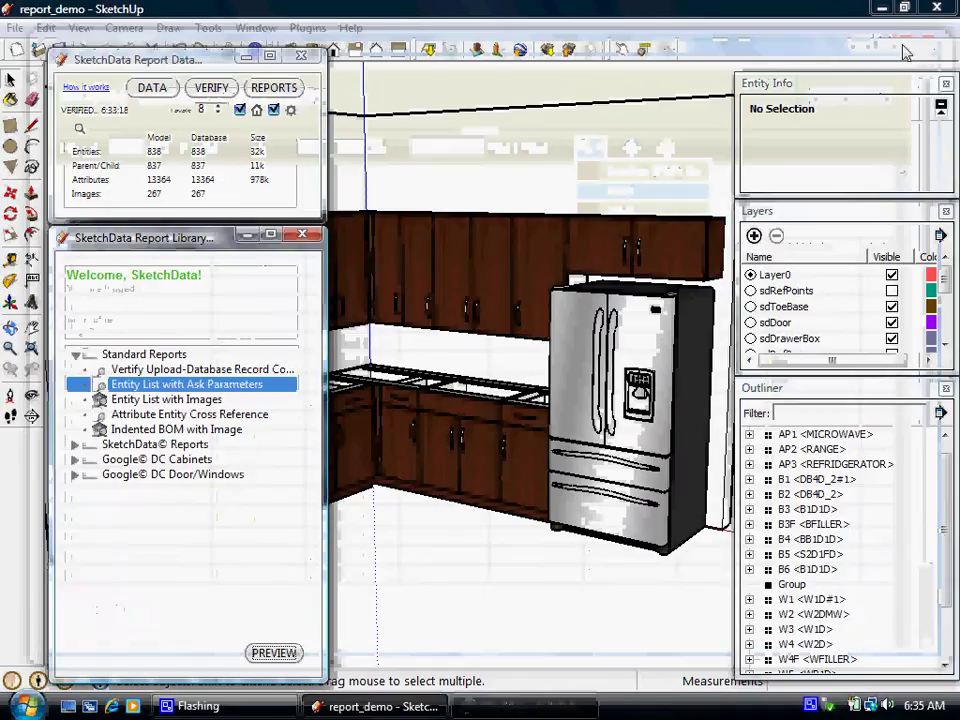
Preview the Entity List with Images report filtered to Kitchen_Elev1, Kitchen_Elev2 and Kitchen_Buyout layers
left_click(155, 400)
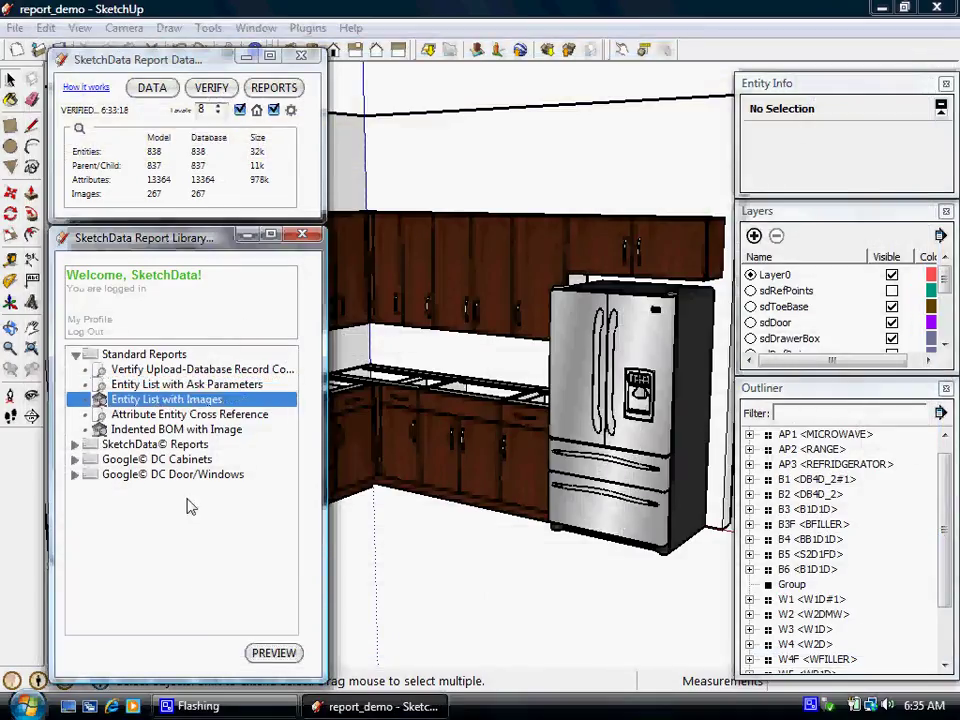
left_click(270, 653)
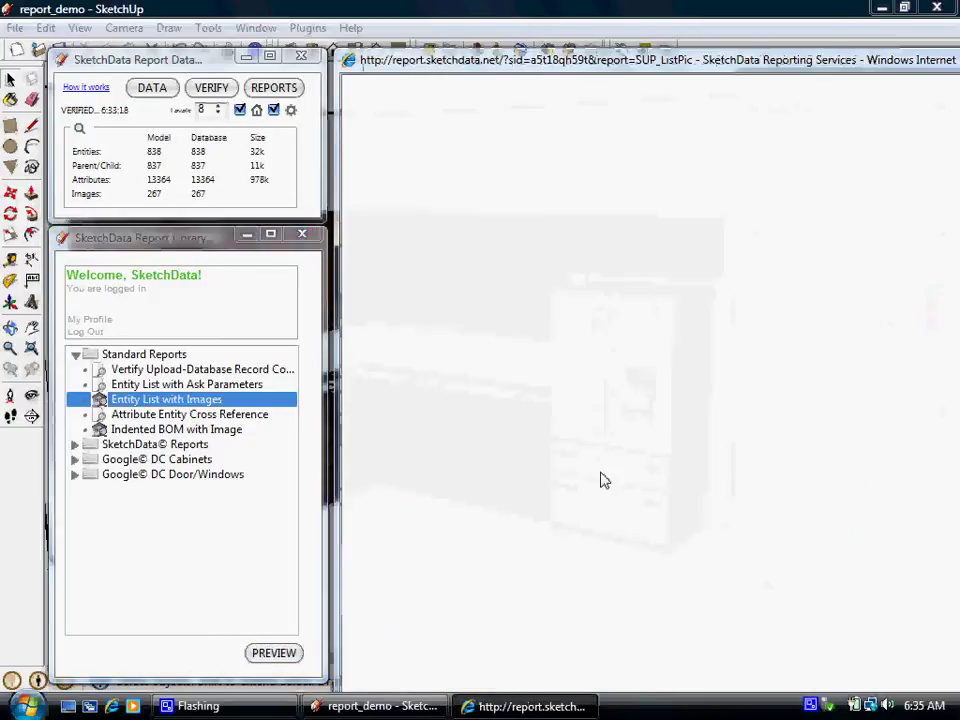
left_click(606, 110)
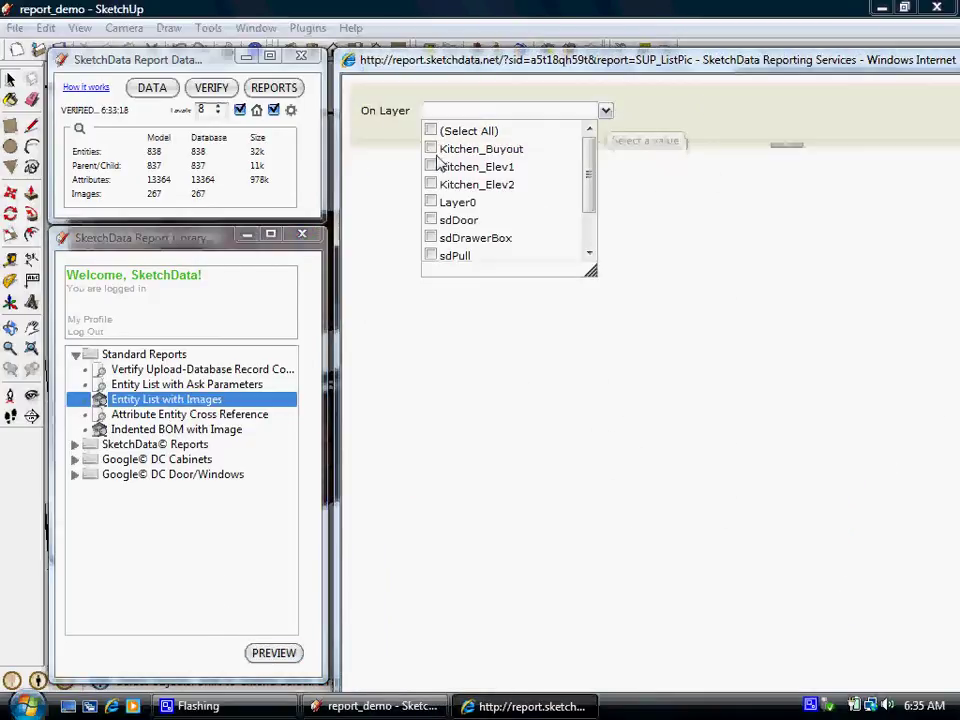
left_click(430, 166)
left_click(430, 184)
left_click(431, 149)
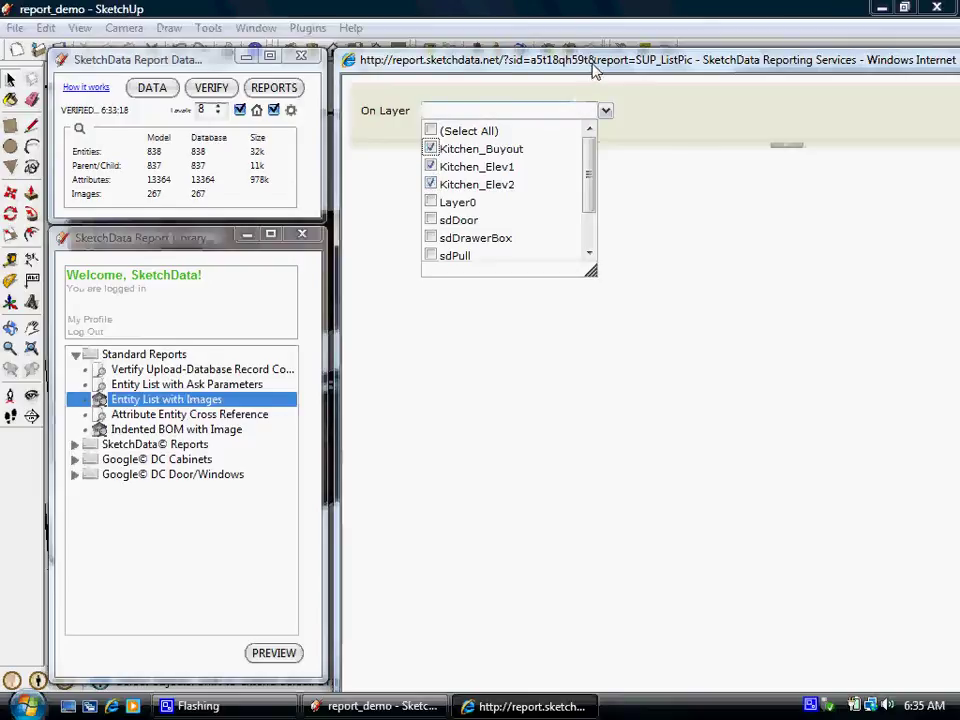
Generate the two-page Entity List with Images report, then close the report window
left_click_drag(446, 52, 196, 31)
left_click(884, 92)
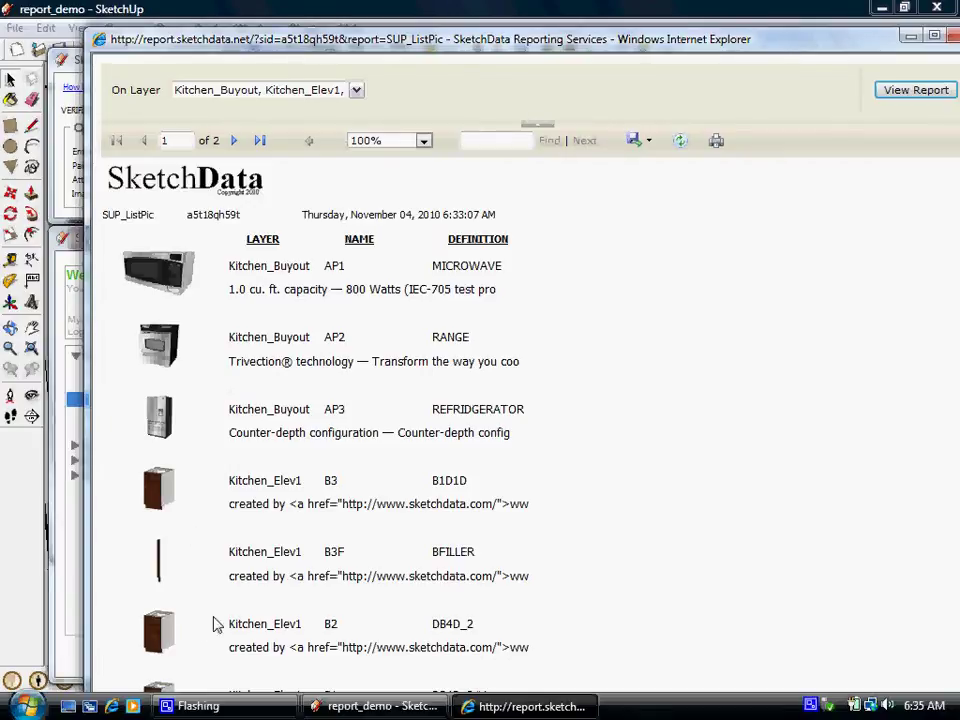
left_click(954, 37)
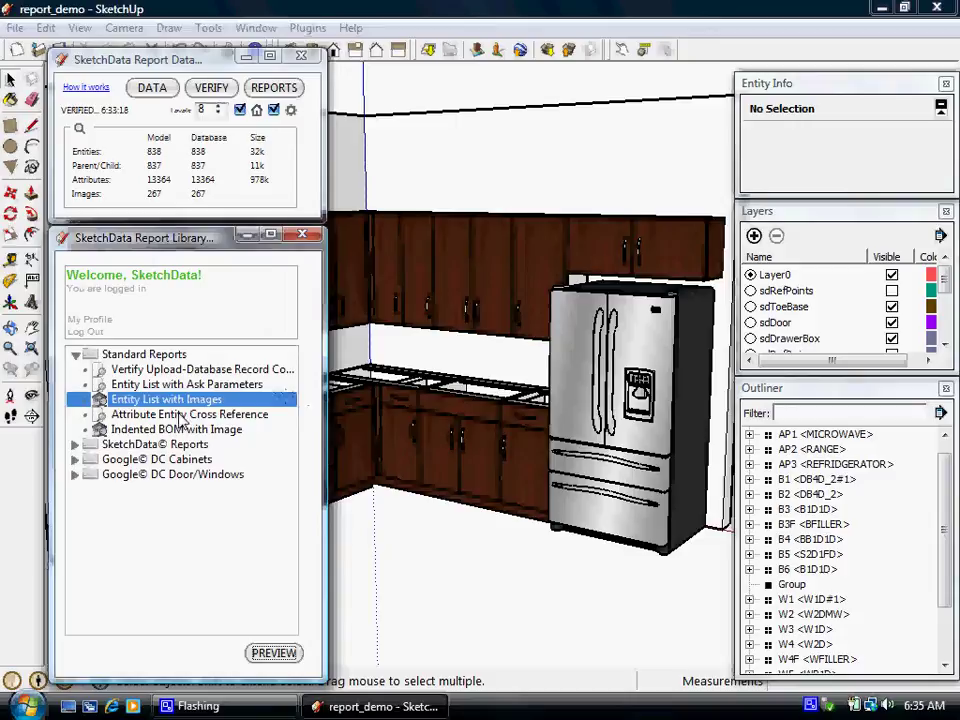
Preview the Attribute Entity Cross Reference report with dynamic_attributes and afinishedright expanded
left_click(137, 417)
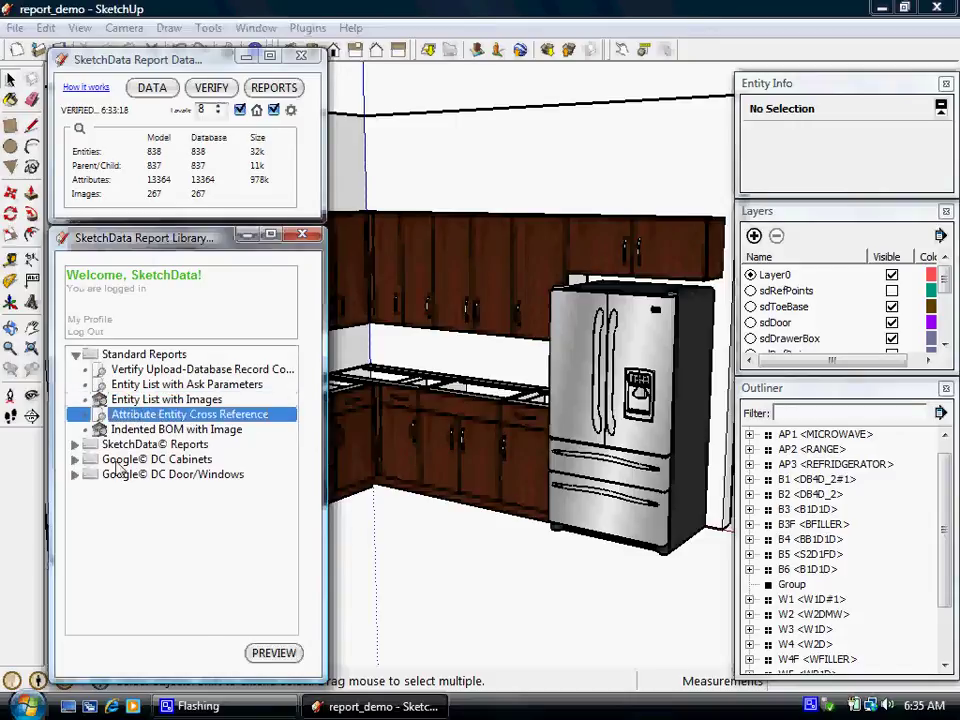
left_click(273, 653)
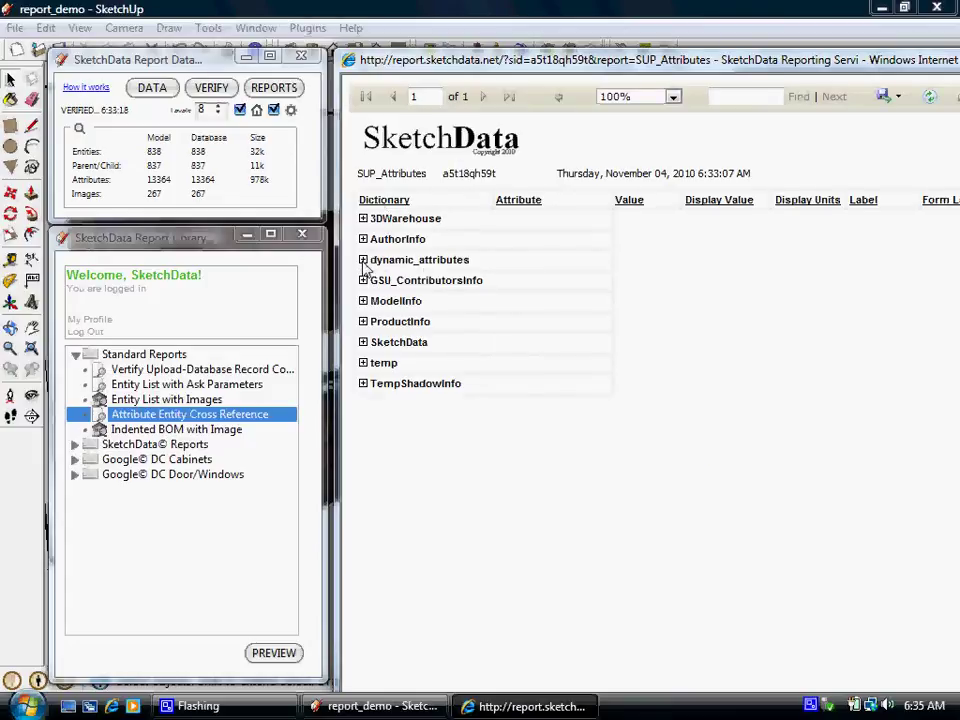
left_click(430, 340)
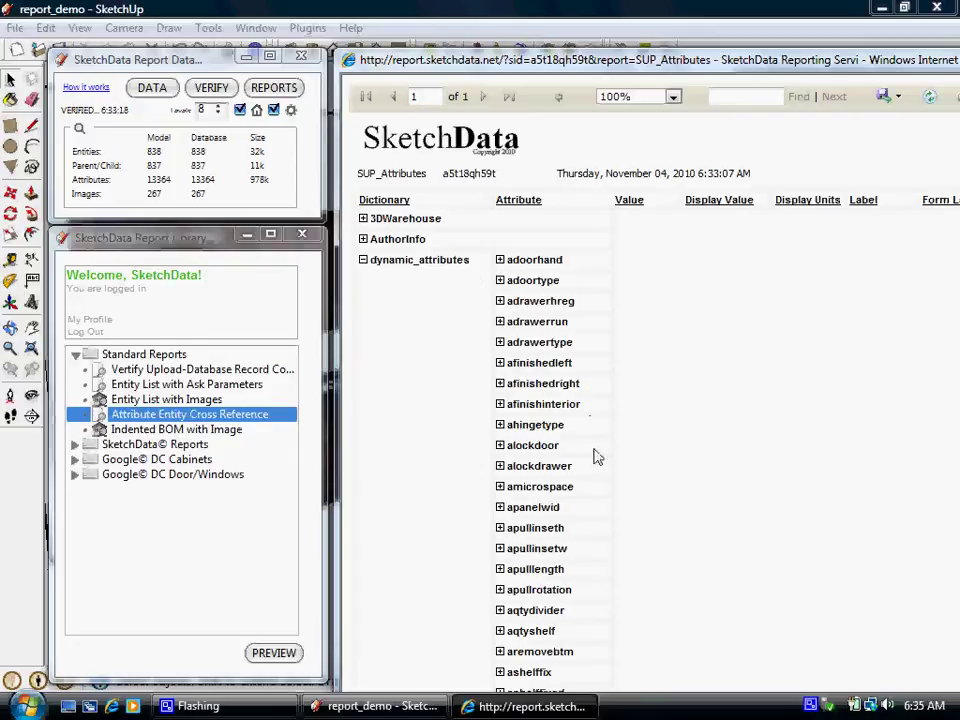
left_click(500, 384)
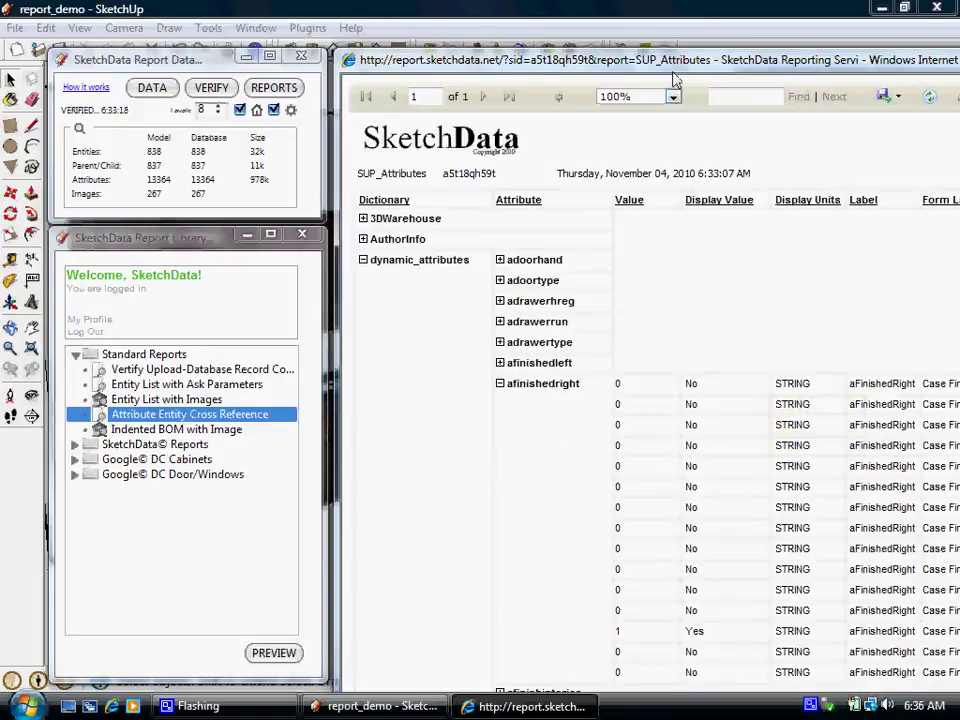
Scroll across the afinishedright values for every cabinet, then close the report
left_click_drag(675, 76, 418, 22)
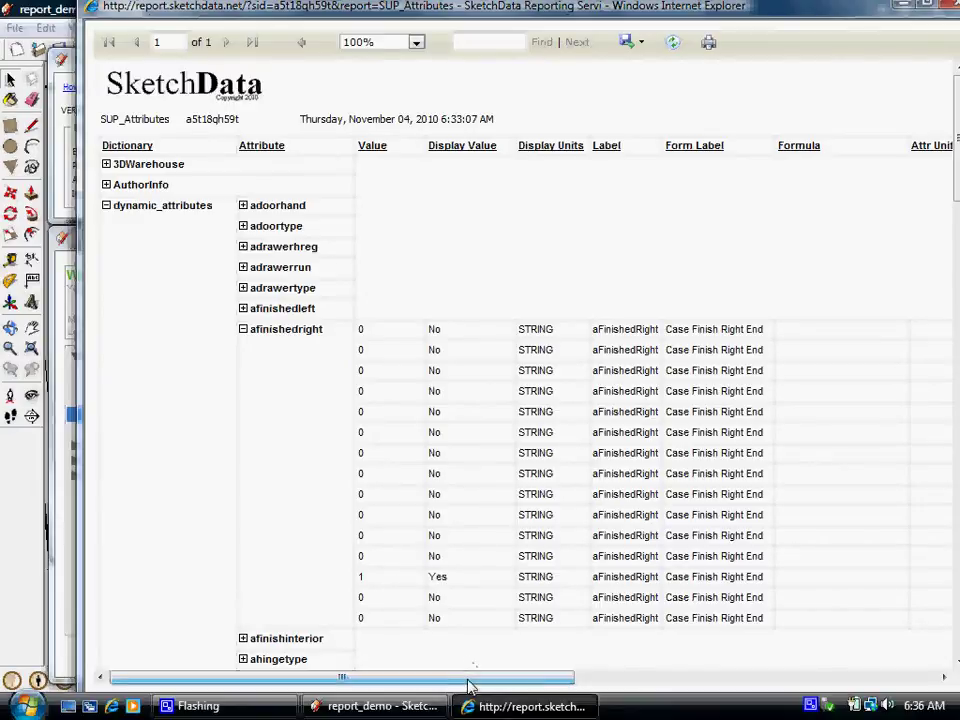
left_click_drag(471, 681, 681, 699)
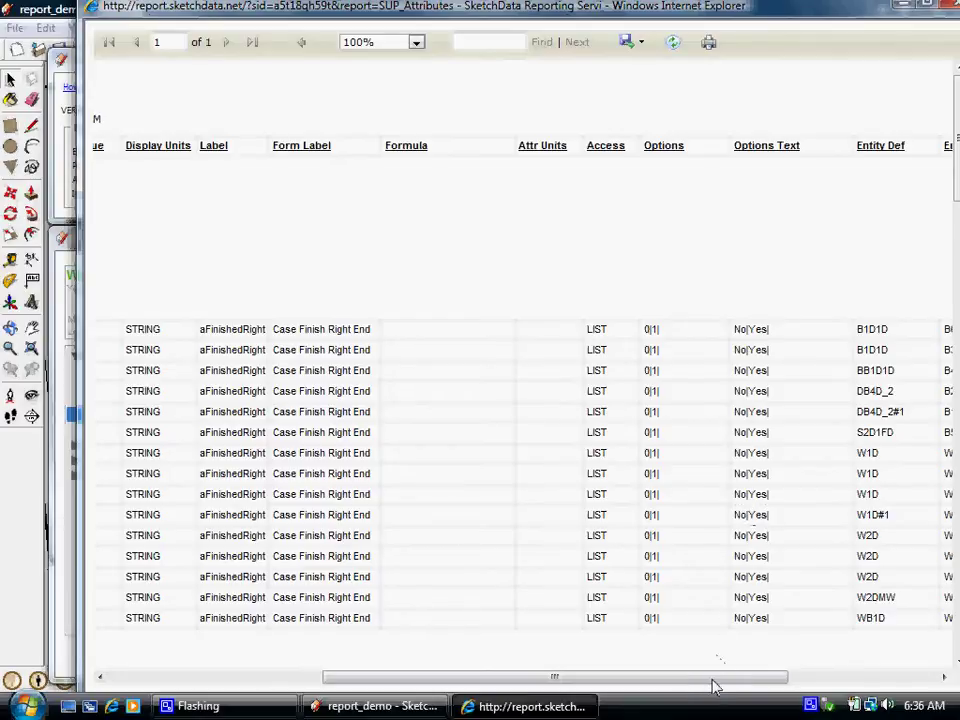
left_click_drag(714, 688, 808, 683)
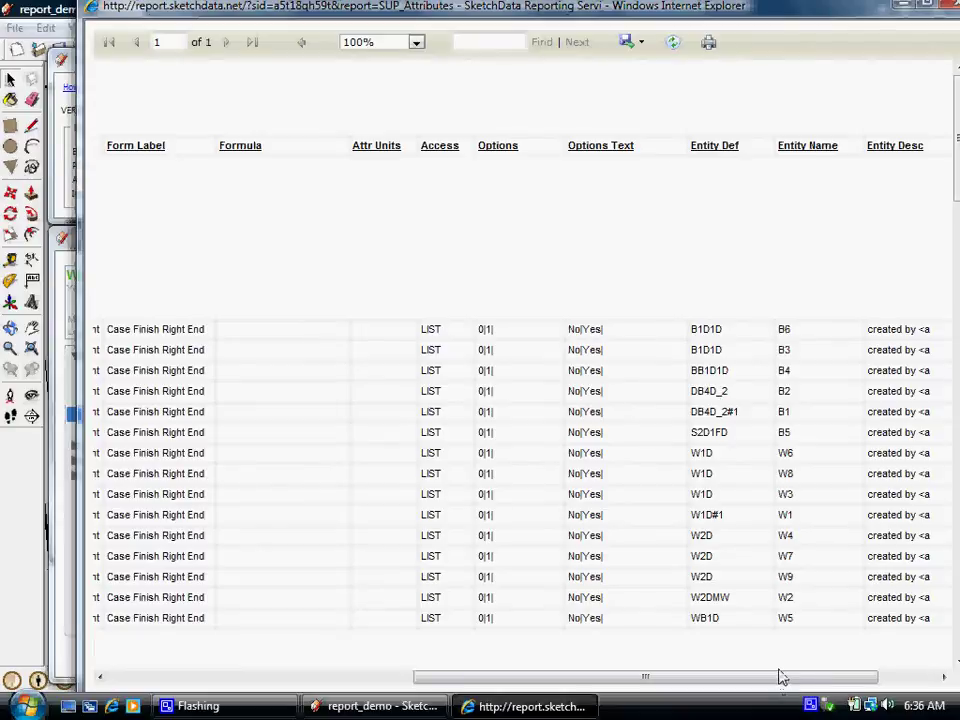
key("alt+F4")
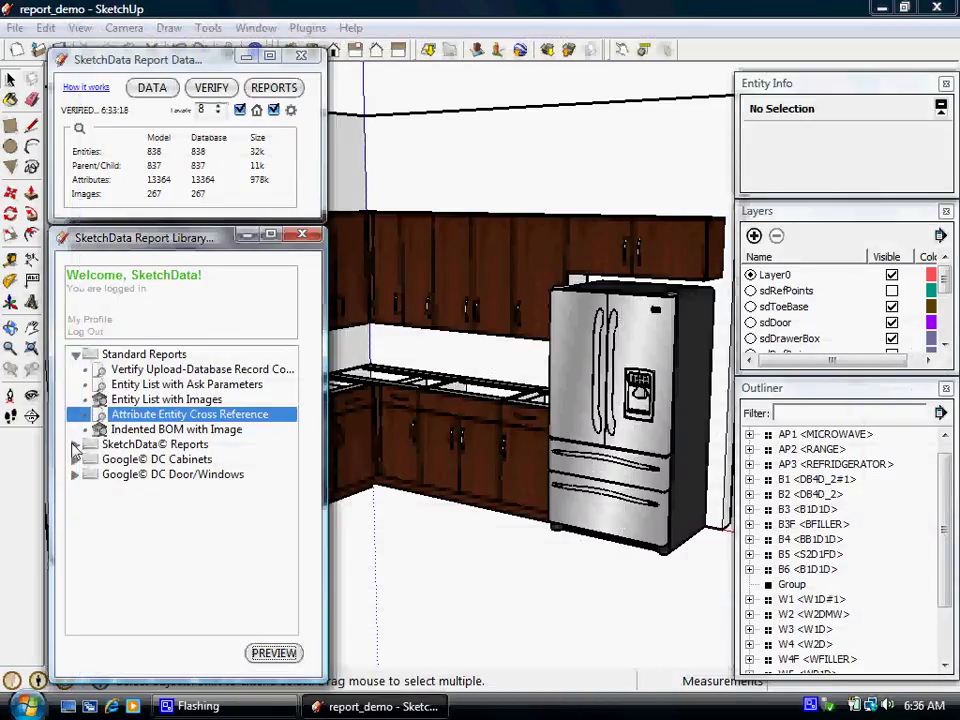
Select List with Standard Ask(s) Images under the SketchData© Reports group
left_click(75, 444)
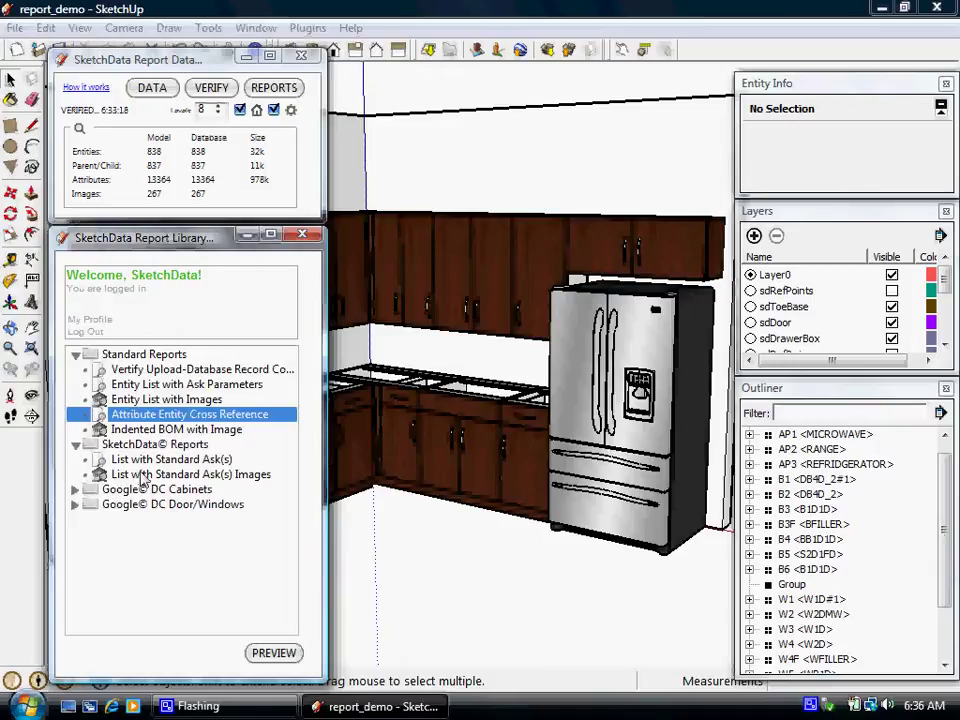
left_click(144, 476)
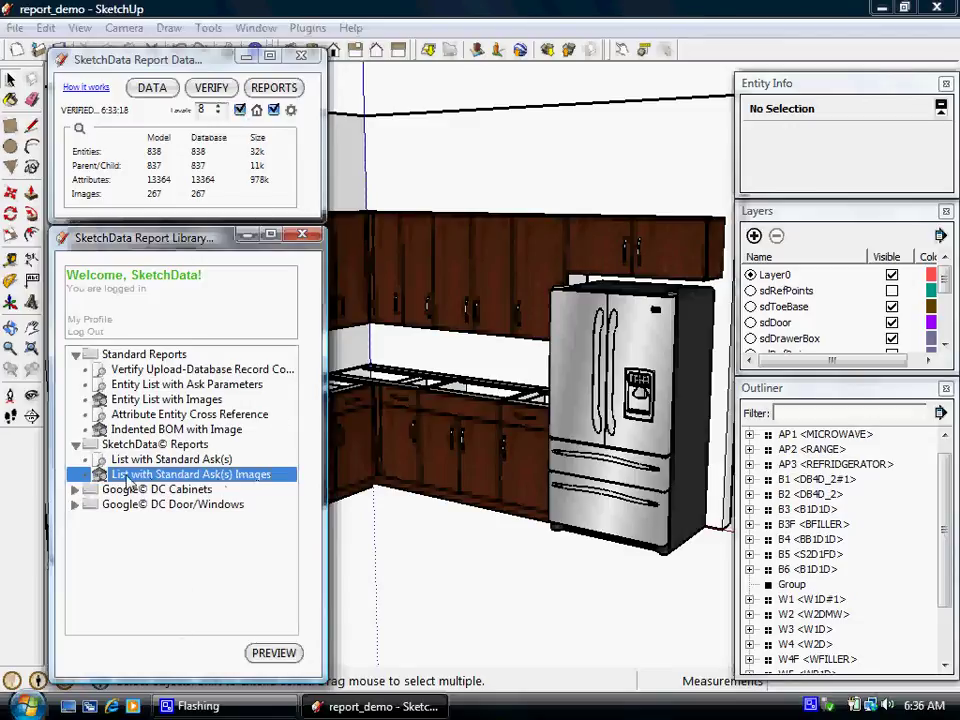
Generate the List with Standard Ask(s) Images report for Kitchen_Elev1, Kitchen_Elev2 and Kitchen_Buyout
left_click(276, 653)
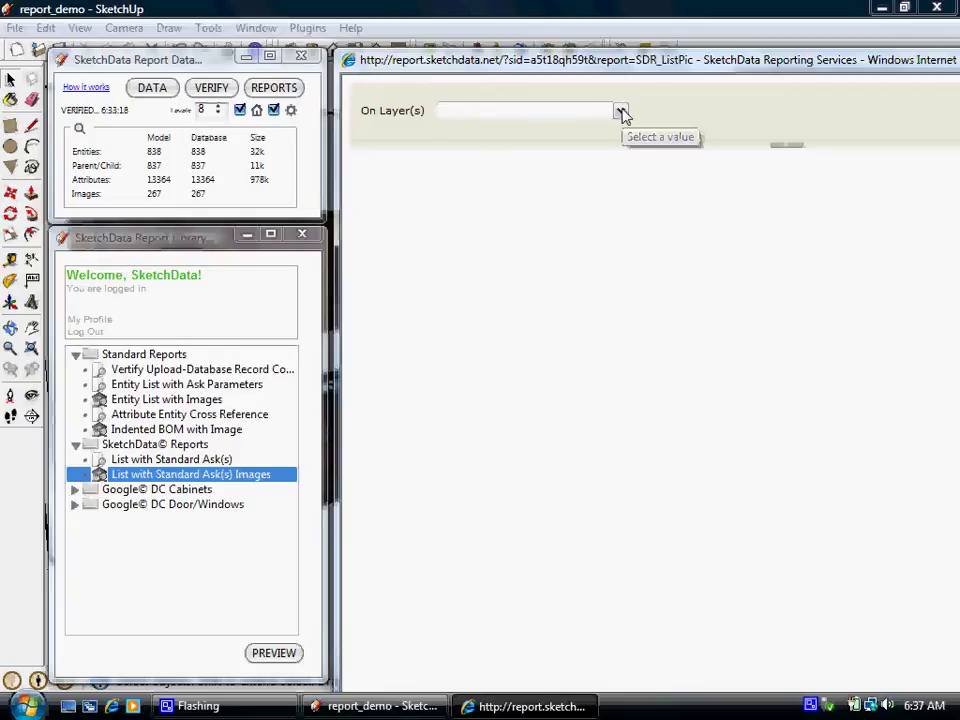
left_click(621, 113)
left_click(446, 166)
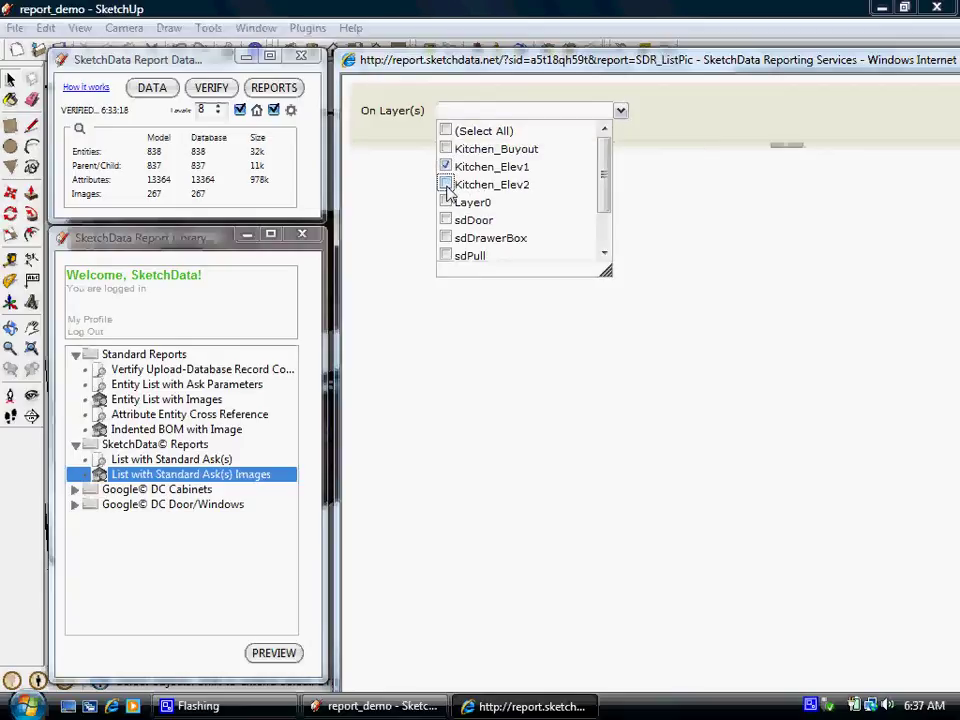
left_click(446, 184)
left_click(446, 148)
left_click_drag(520, 62, 213, 49)
left_click(848, 92)
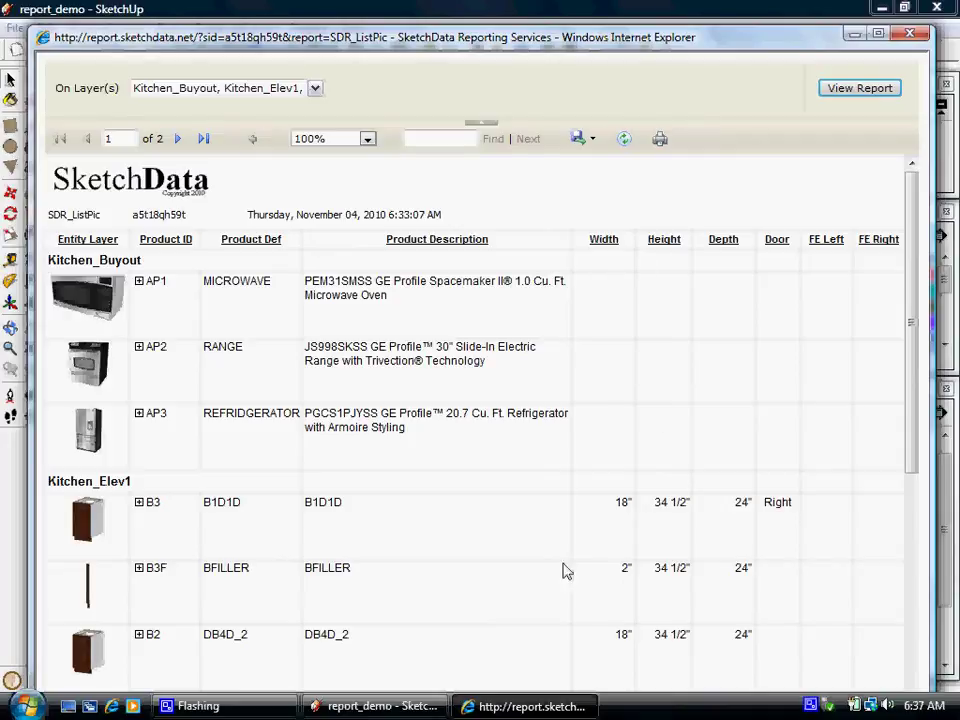
Scroll down the report and expand cabinet B1 to show its attribute values
mouse_move(690, 38)
left_mouse_down()
mouse_move(688, 109)
mouse_move(686, 34)
left_mouse_up()
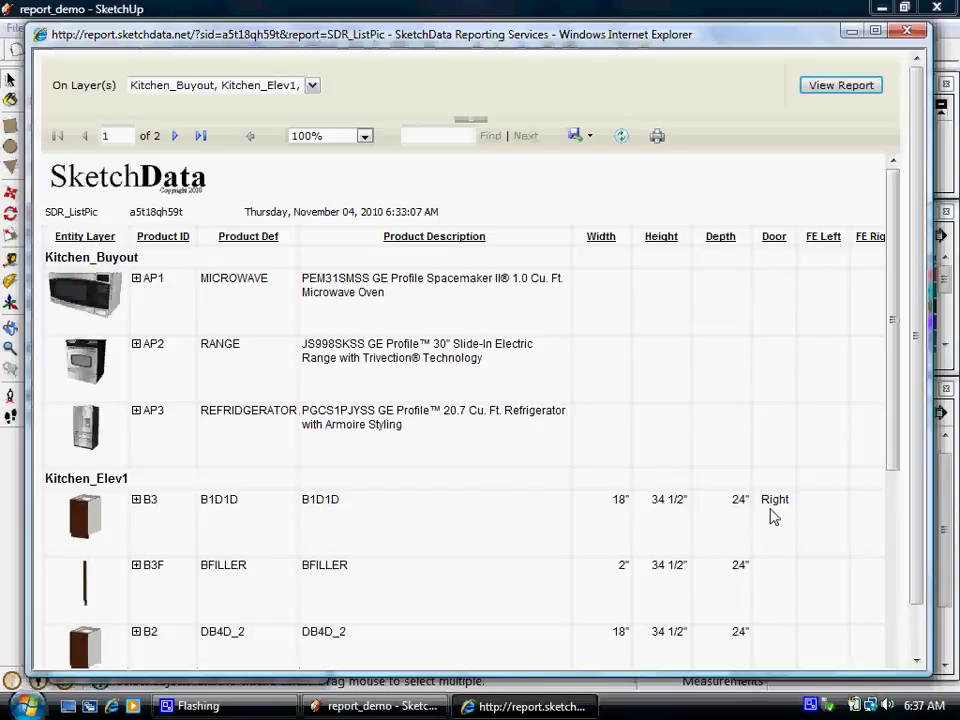
left_click_drag(891, 471, 885, 584)
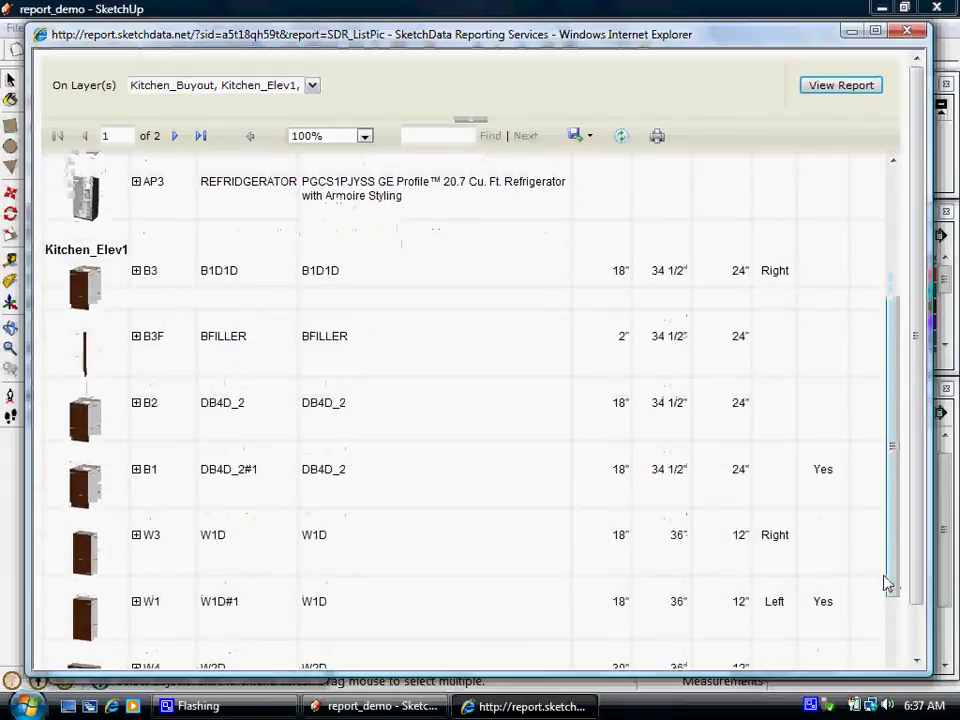
left_click(137, 472)
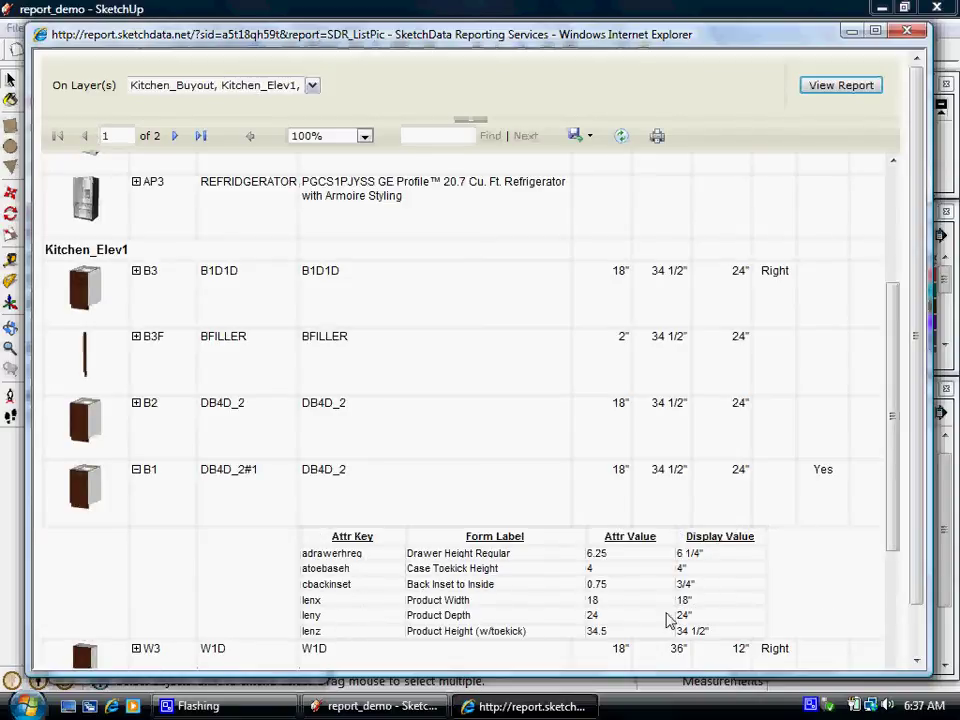
Search the report for 'b1' and review the available Export formats
left_click(463, 141)
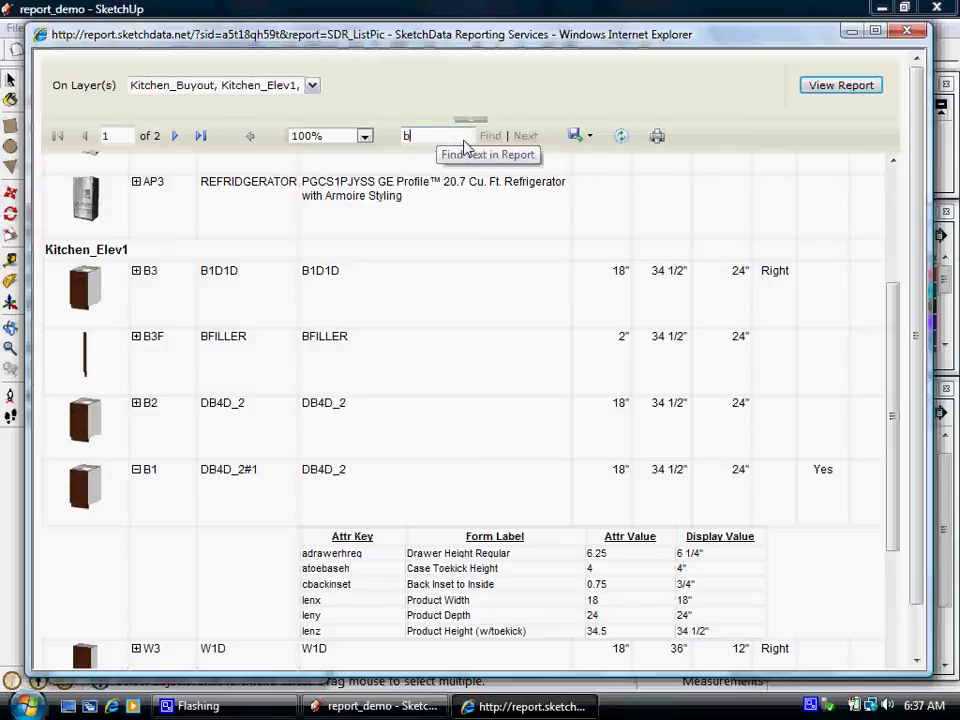
left_click(490, 136)
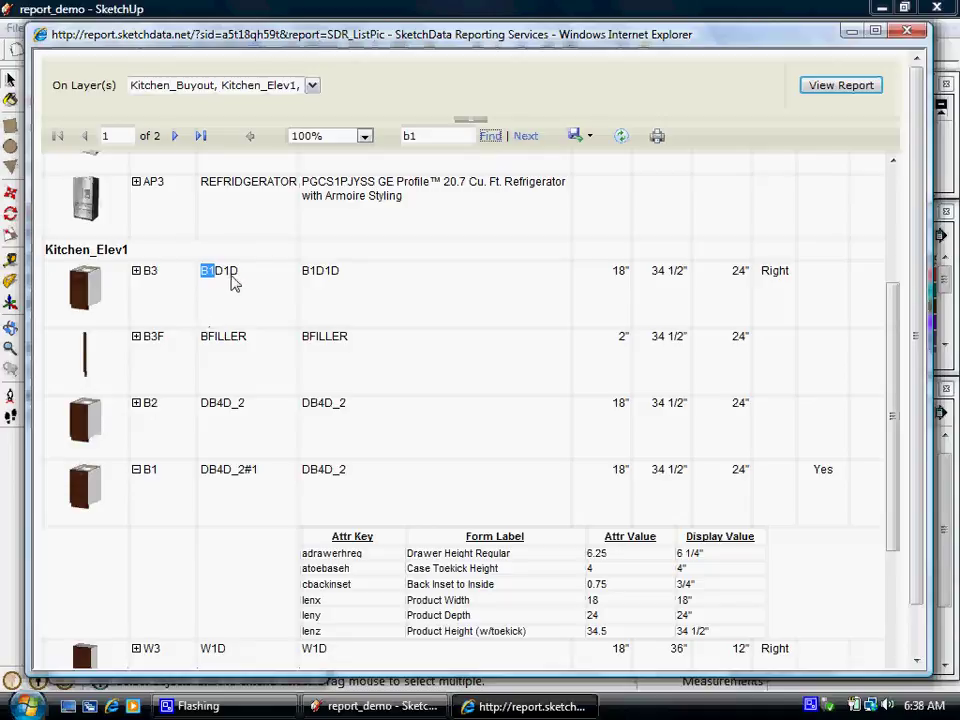
left_click(587, 138)
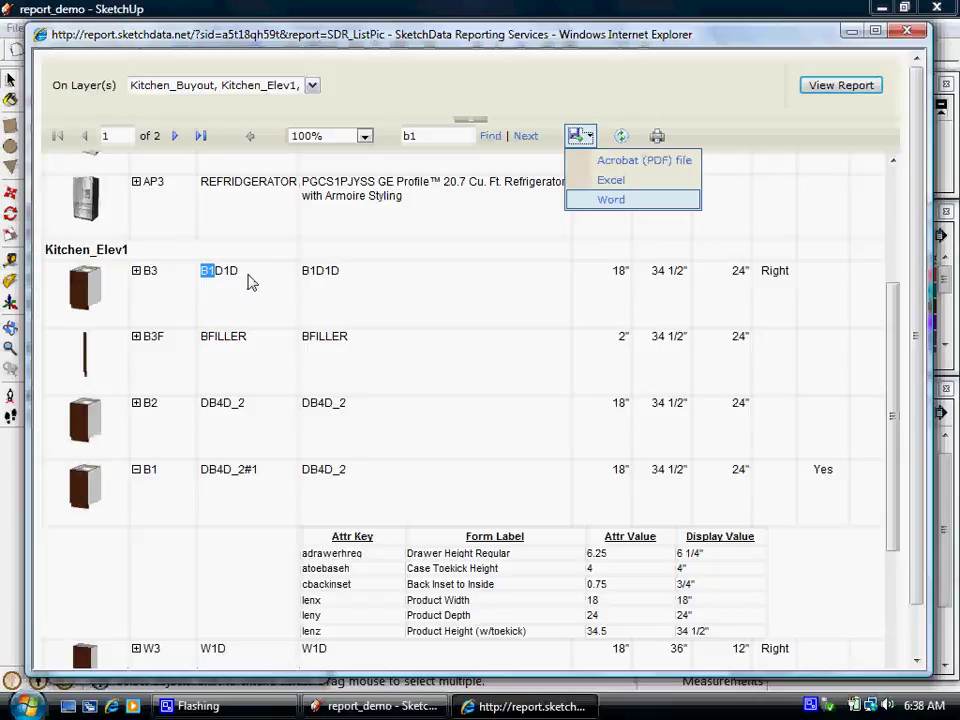
left_click(910, 35)
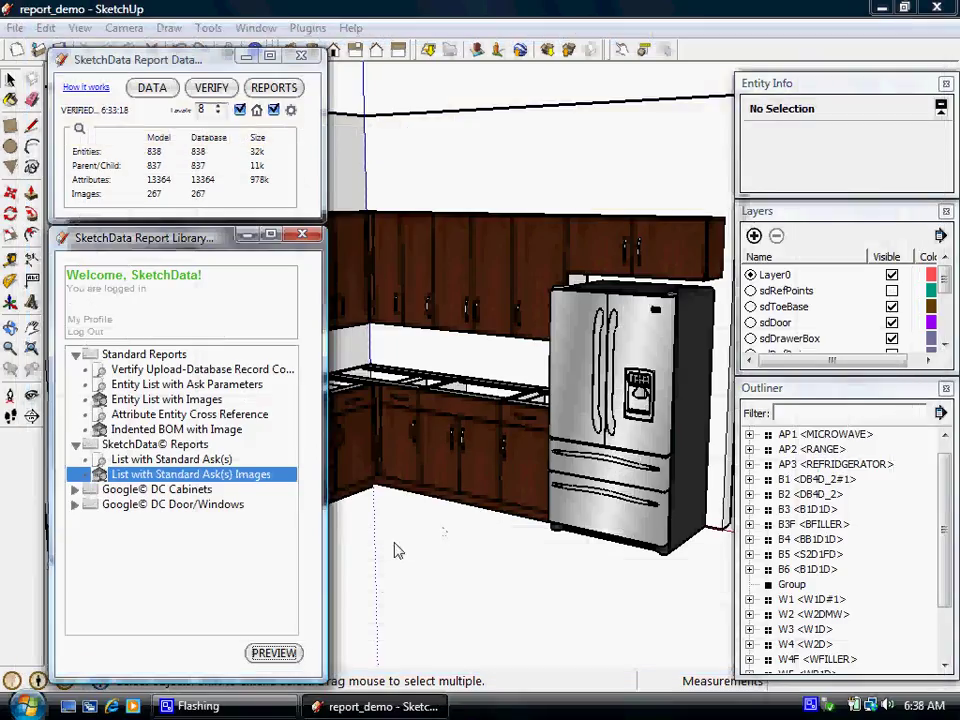